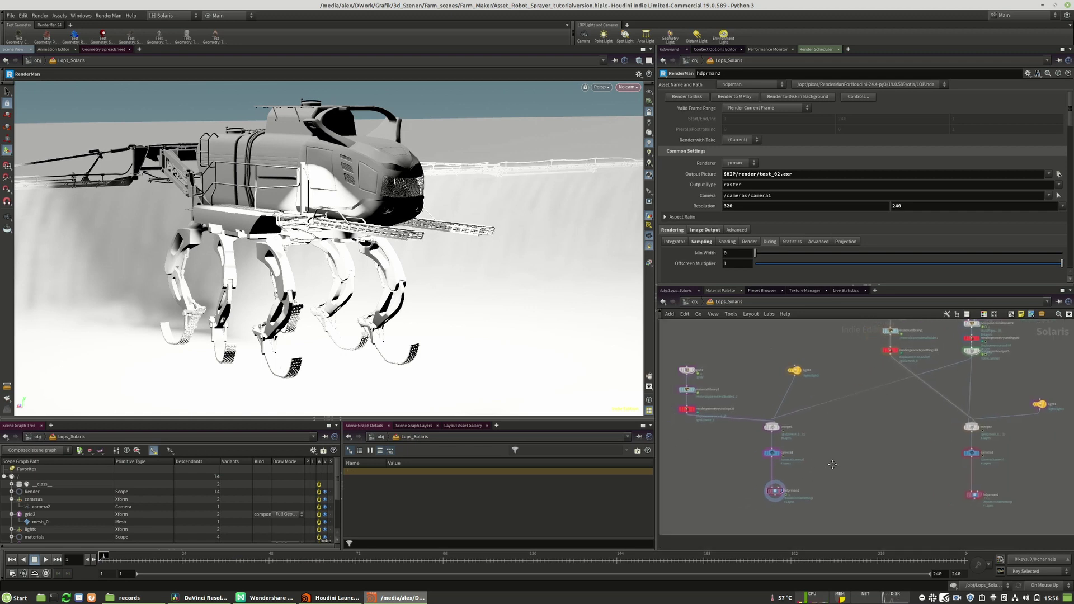
- Examine the layout of the two render branches in the Lops_Solaris network
mouse_move(1037, 413)
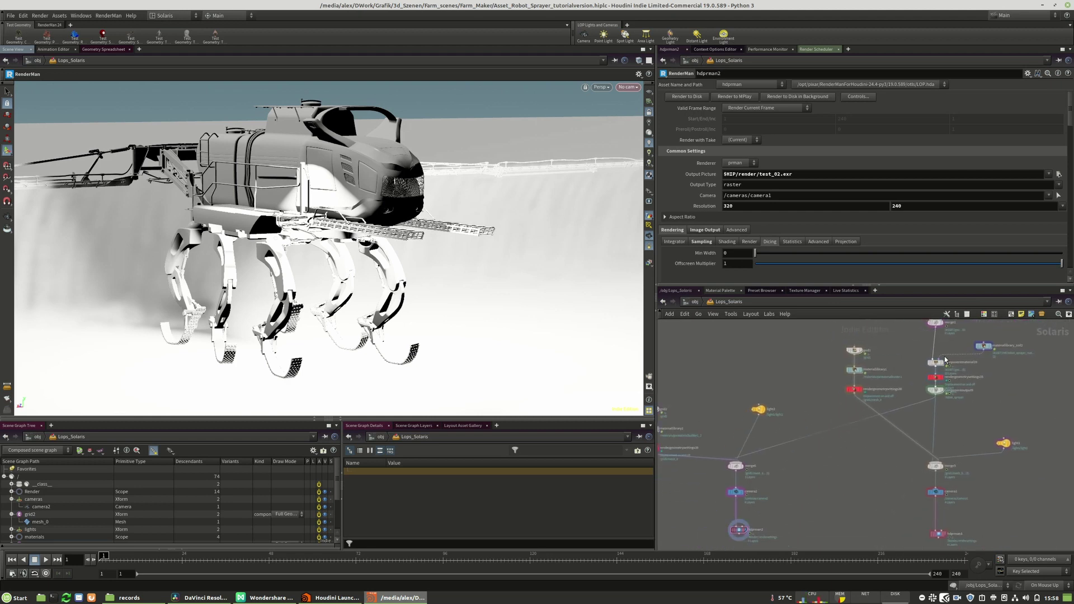
middle_drag(812, 475, 844, 447)
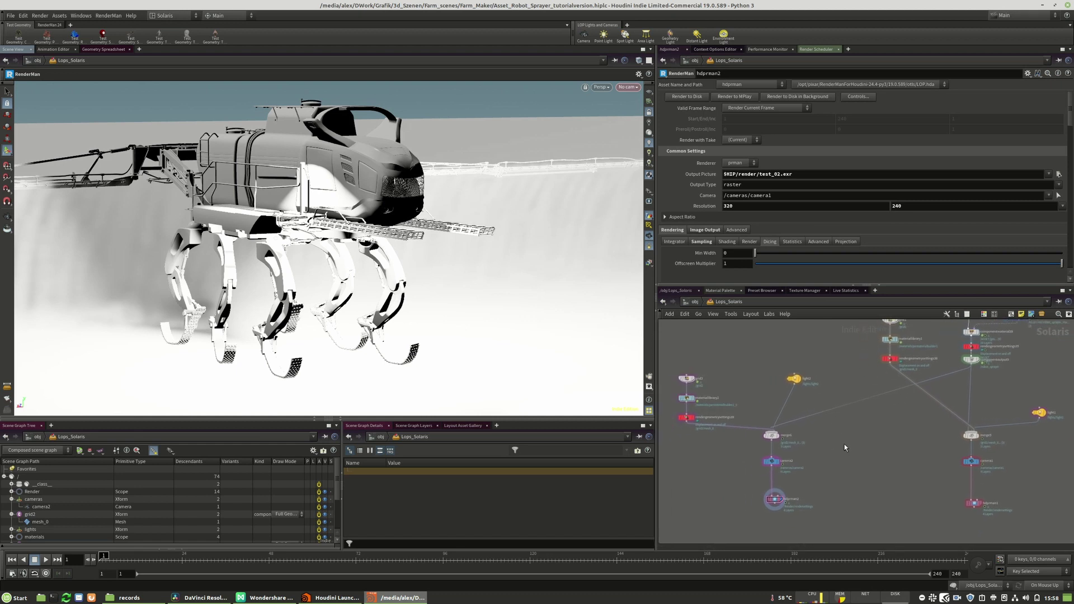
scroll(723, 417, up, 5)
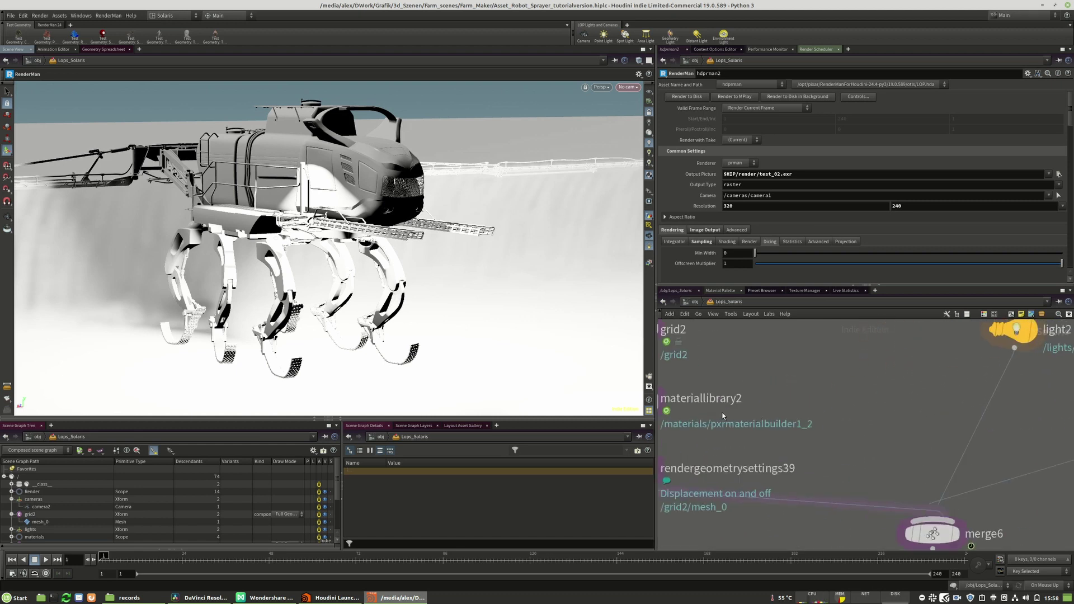
scroll(723, 416, down, 4)
scroll(726, 394, down, 2)
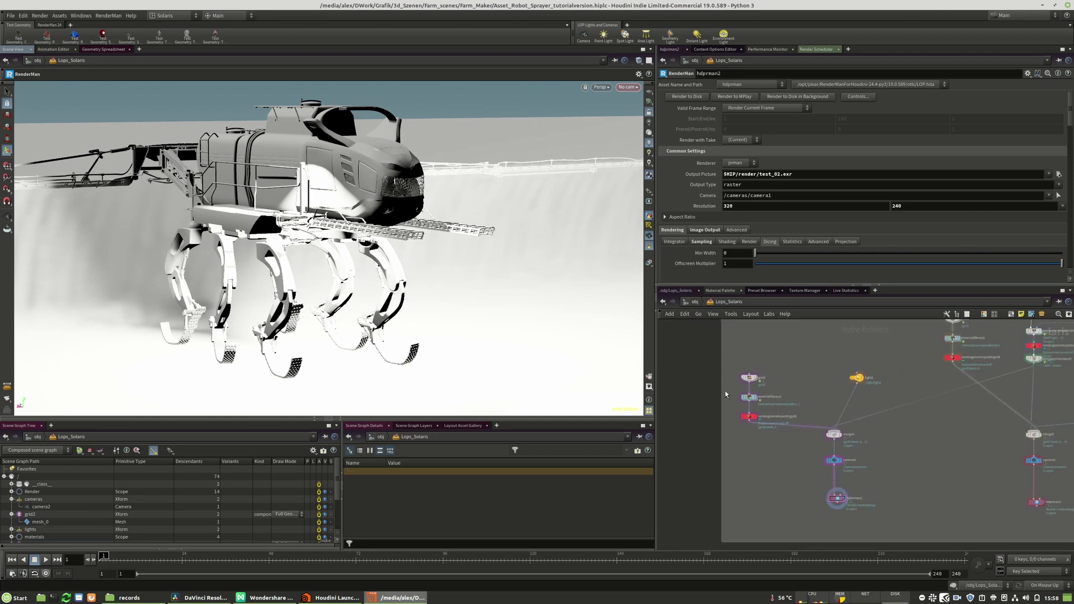
scroll(960, 478, down, 2)
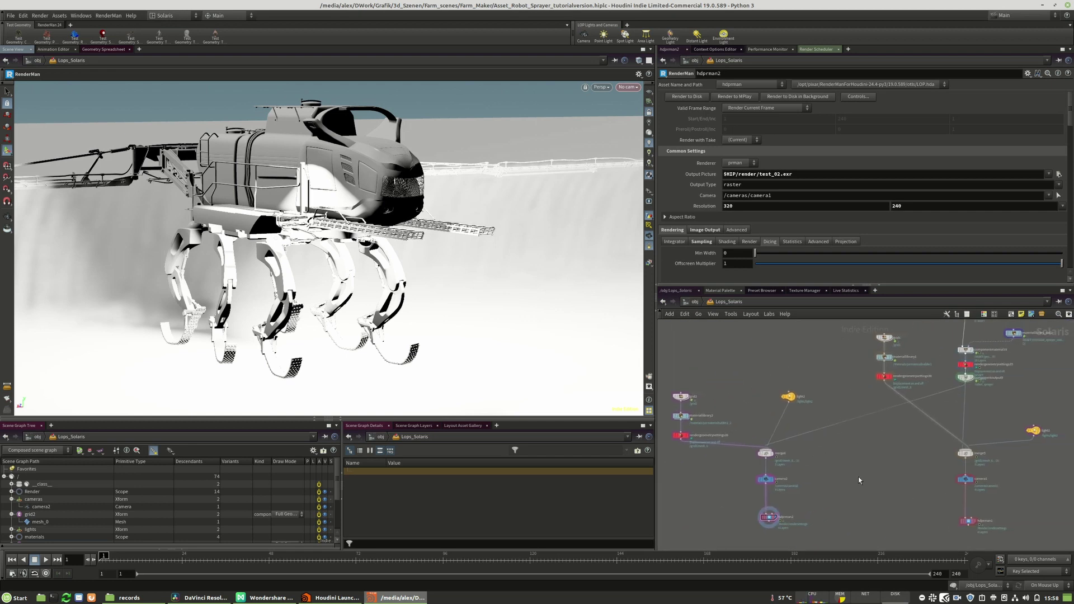
- Examine the material inside materiallibrary2 and the settings of grid2, materiallibrary2 and rendergeometrysettings39
scroll(971, 468, up, 2)
scroll(803, 406, up, 4)
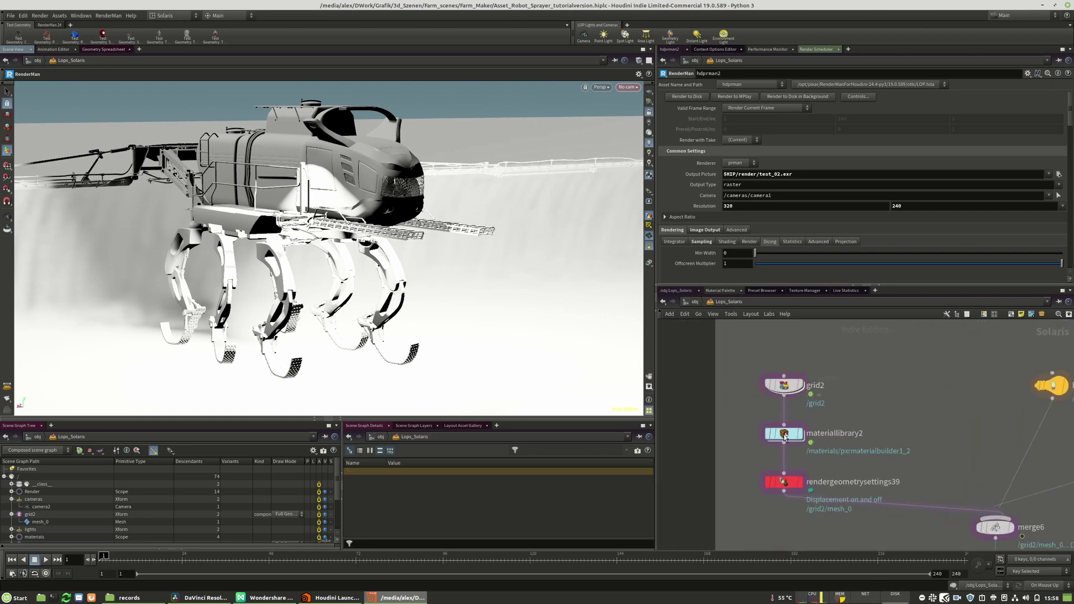
double_click(784, 437)
double_click(866, 435)
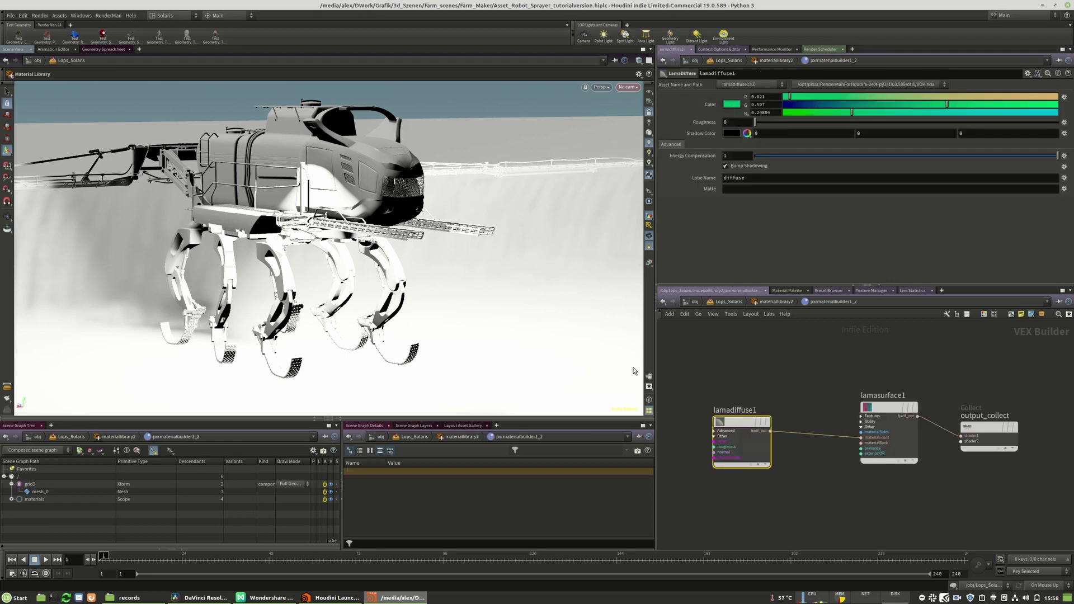
click(776, 301)
click(727, 302)
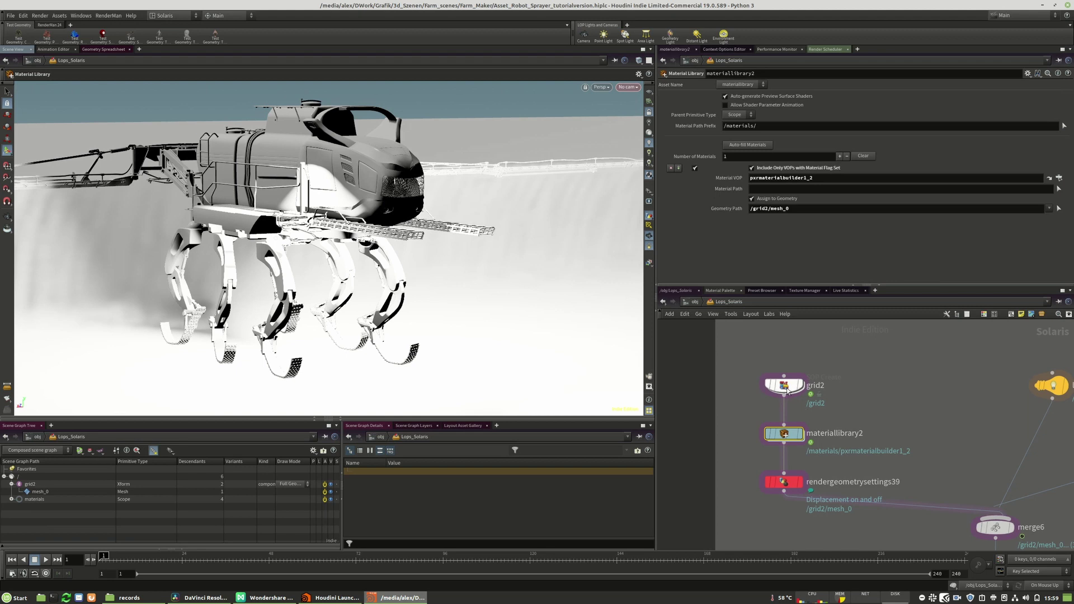
click(785, 386)
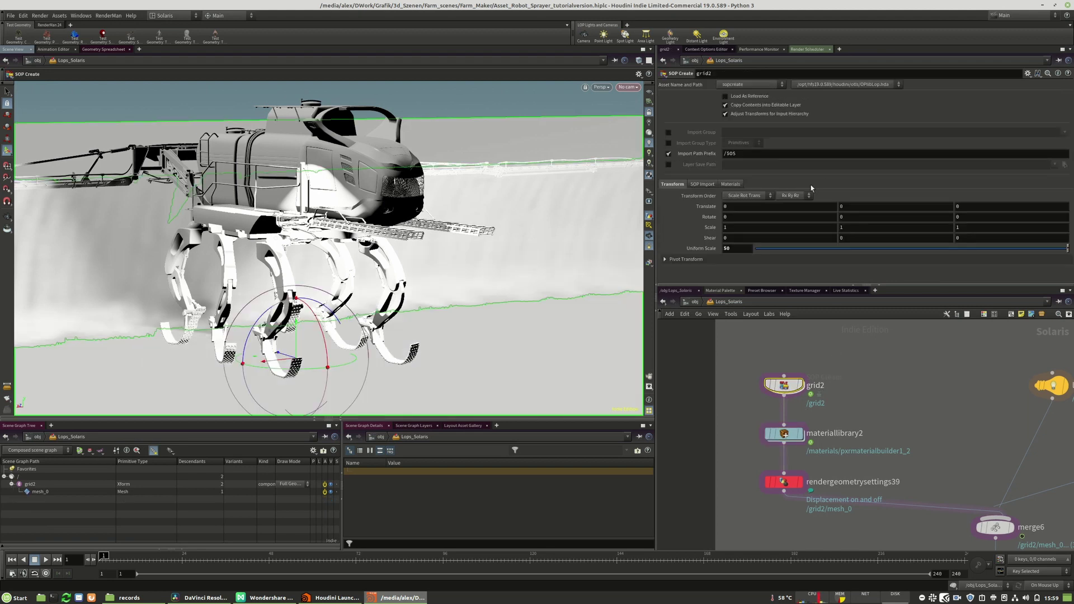
scroll(777, 405, down, 3)
click(779, 418)
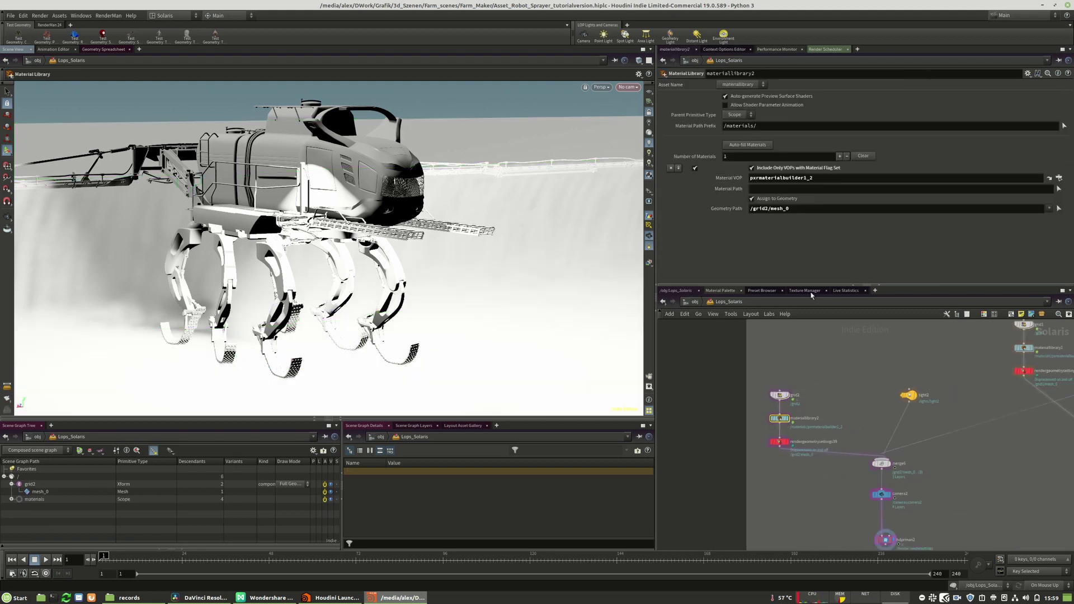
click(783, 443)
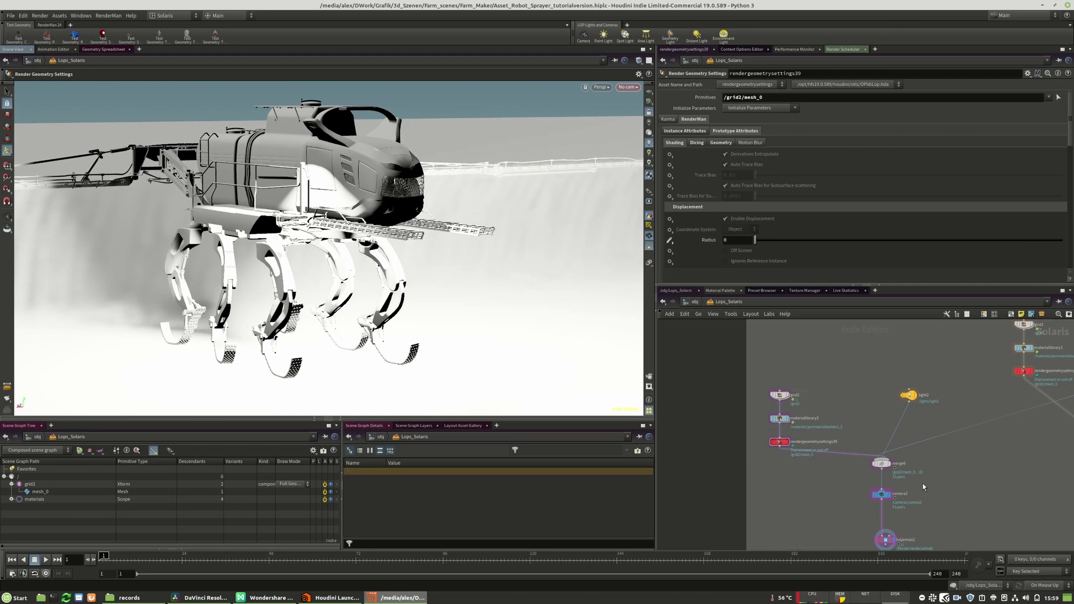
- Set the output type of the hdprman2 render node to OpenEXR
middle_drag(932, 484, 801, 427)
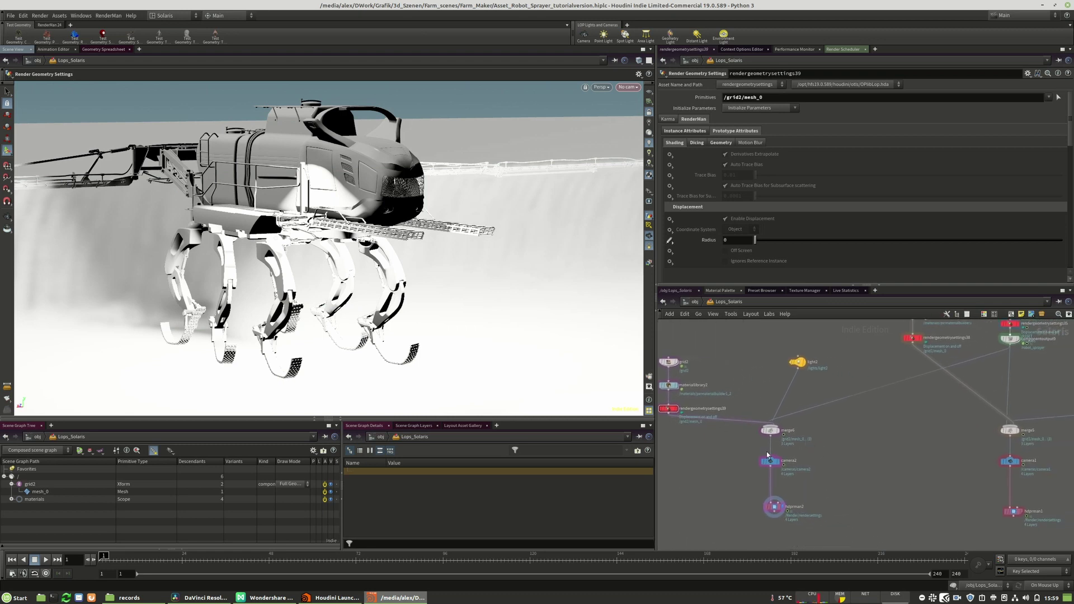
middle_drag(833, 467, 819, 456)
click(741, 471)
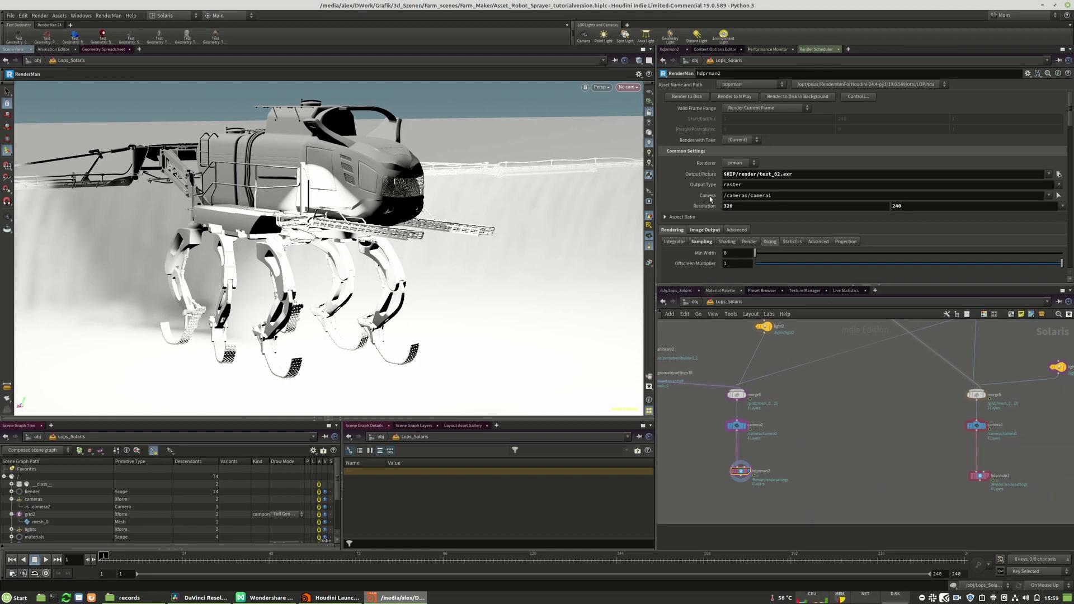
drag(806, 176, 731, 188)
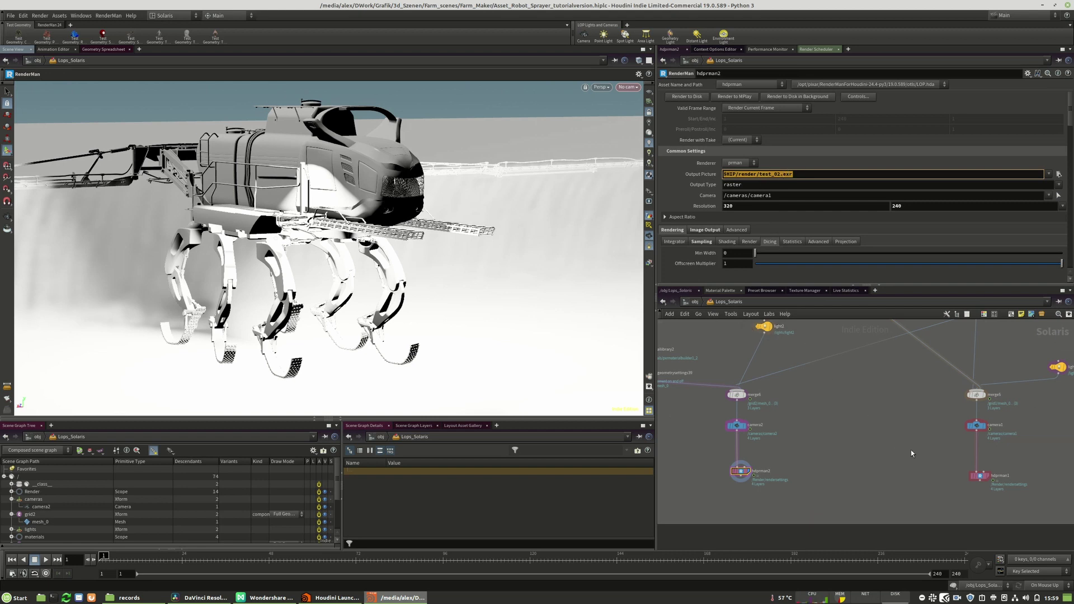
click(1059, 184)
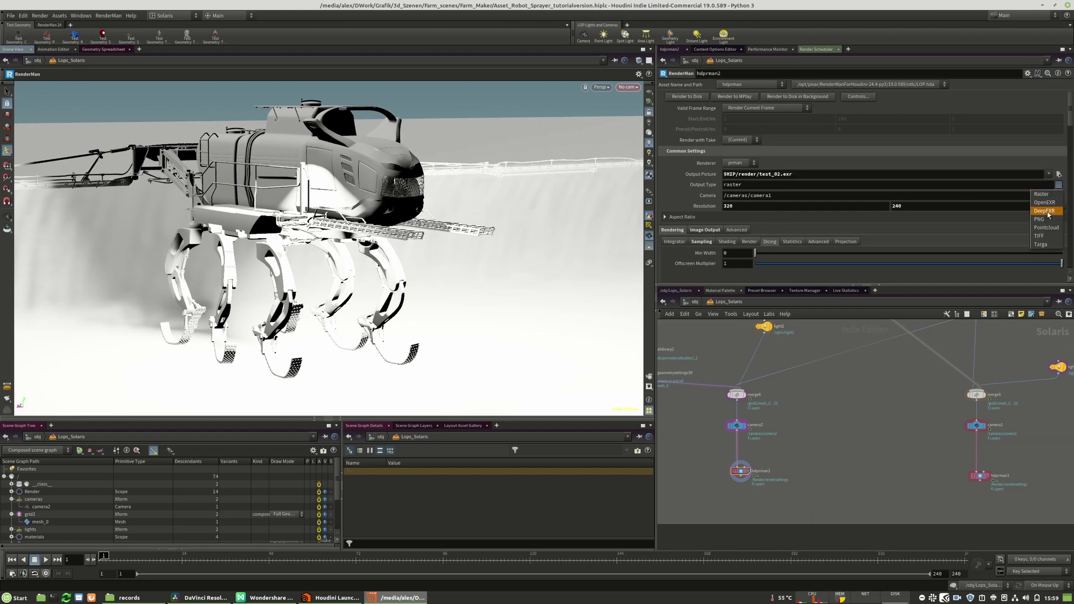
click(1051, 204)
- Set the output type of the hdprman1 render node to OpenEXR and save the scene
drag(926, 499, 928, 498)
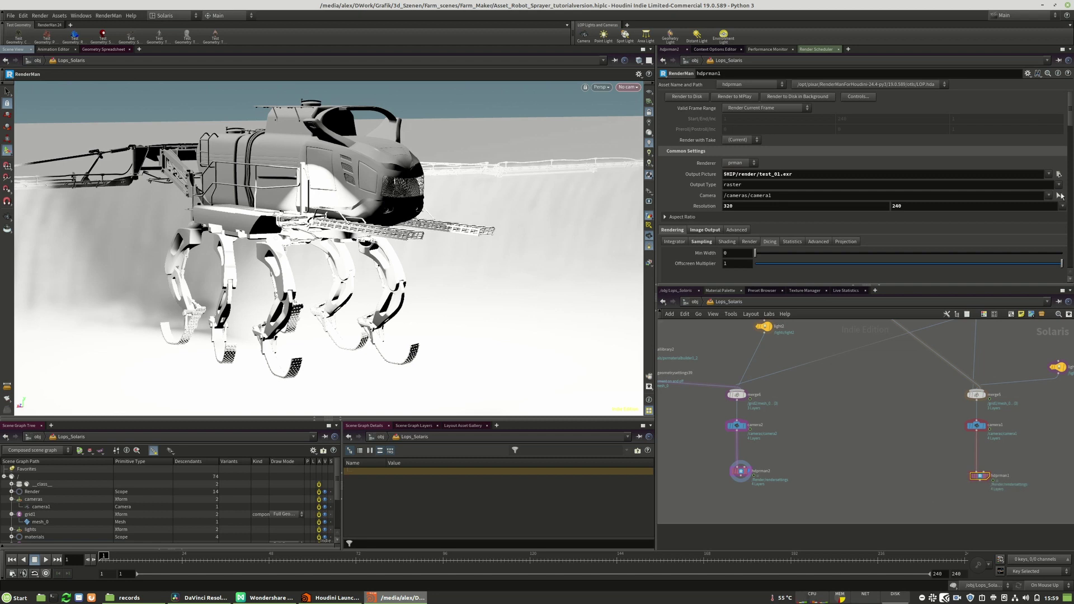
click(1059, 185)
click(1046, 202)
middle_drag(816, 442, 853, 444)
key(ctrl+s)
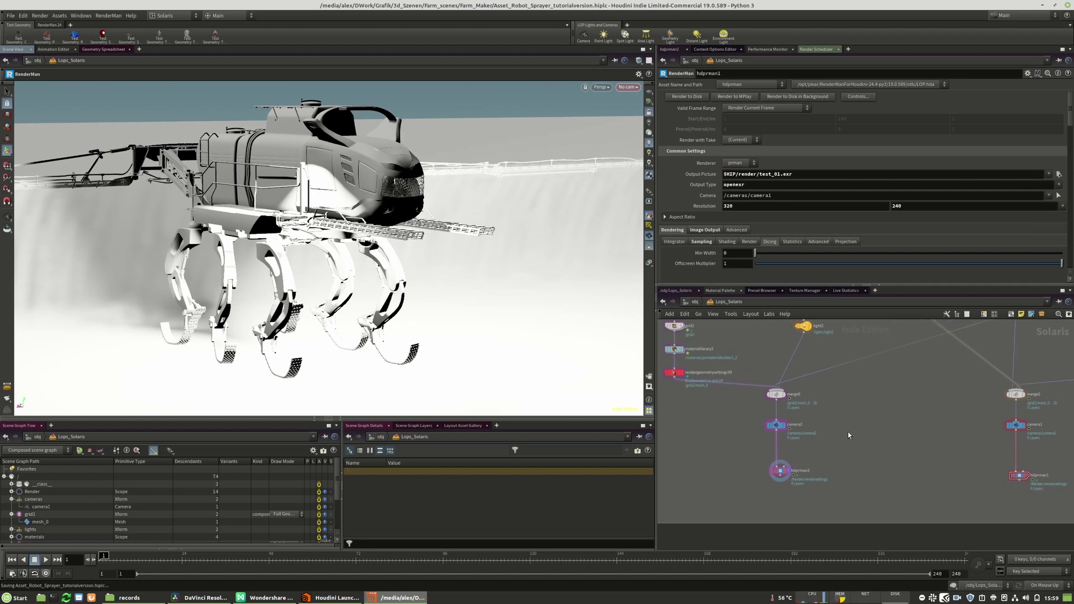
- Review the render settings of hdprman2 and hdprman1, and switch the desktop layout to TOPs
middle_drag(924, 454, 889, 442)
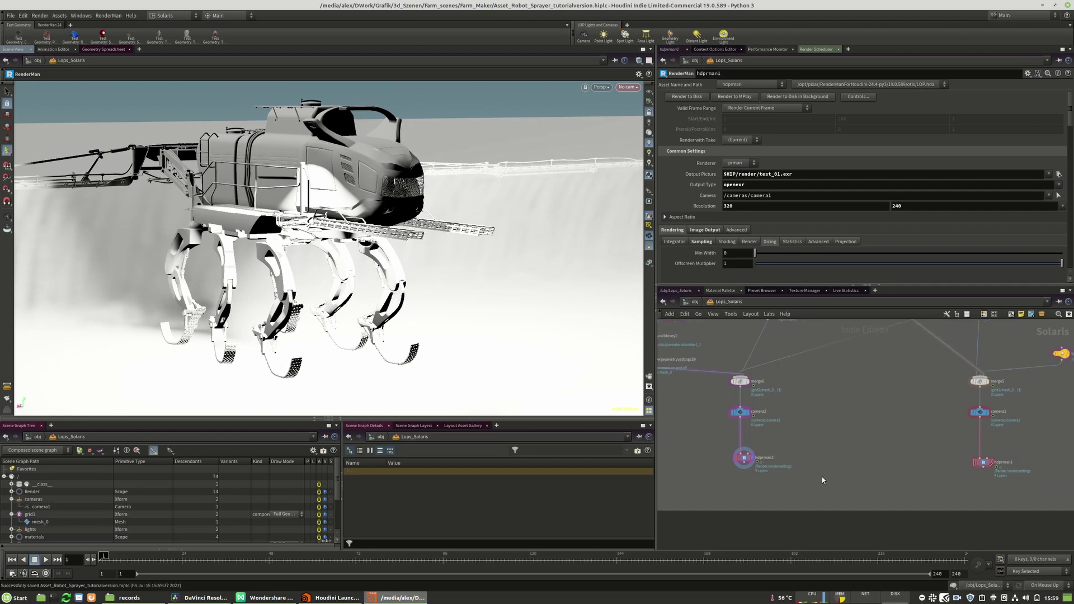
mouse_move(744, 463)
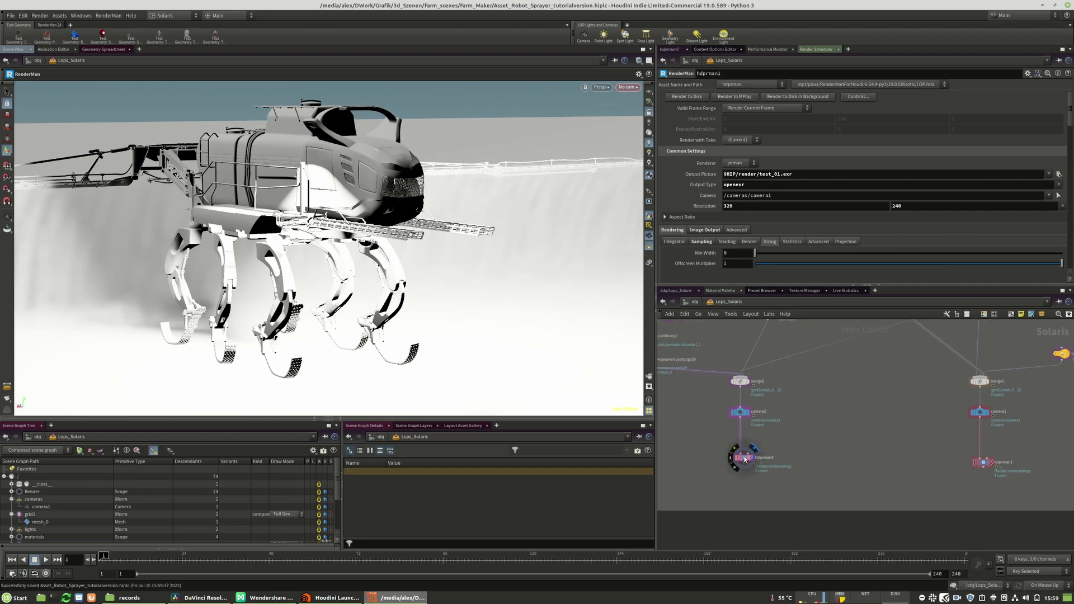
click(744, 460)
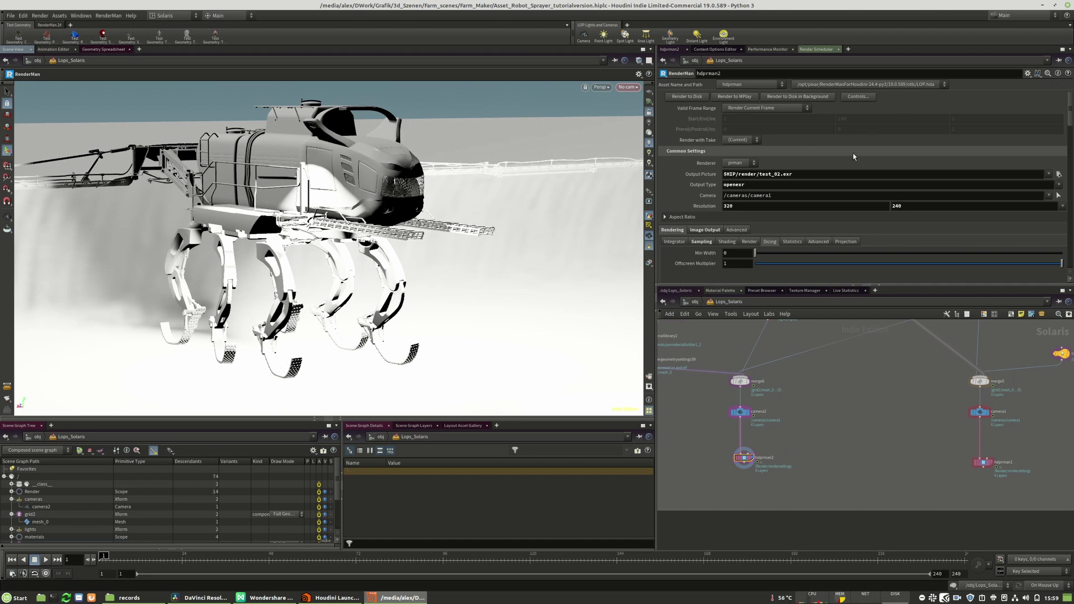
click(982, 462)
click(881, 479)
click(164, 17)
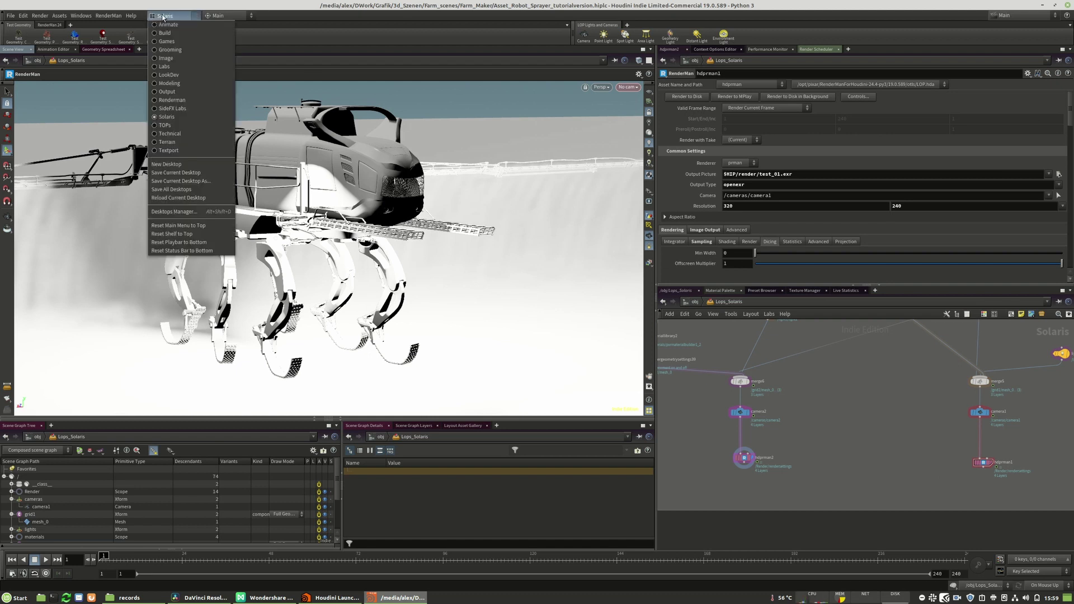
click(164, 126)
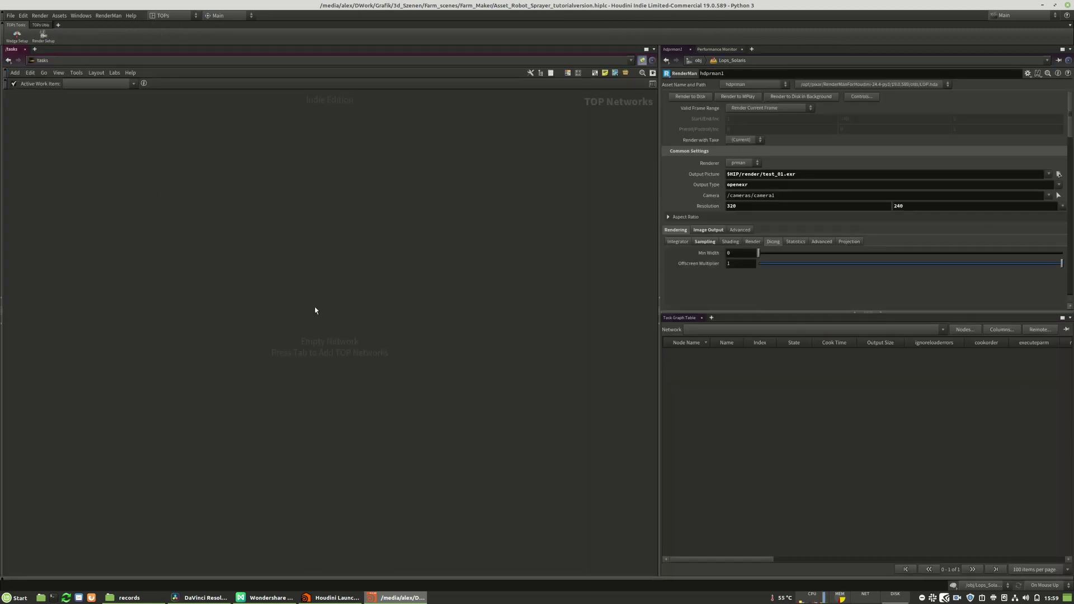
- Add a TOP Network node to the empty tasks context and enter it
key(Tab)
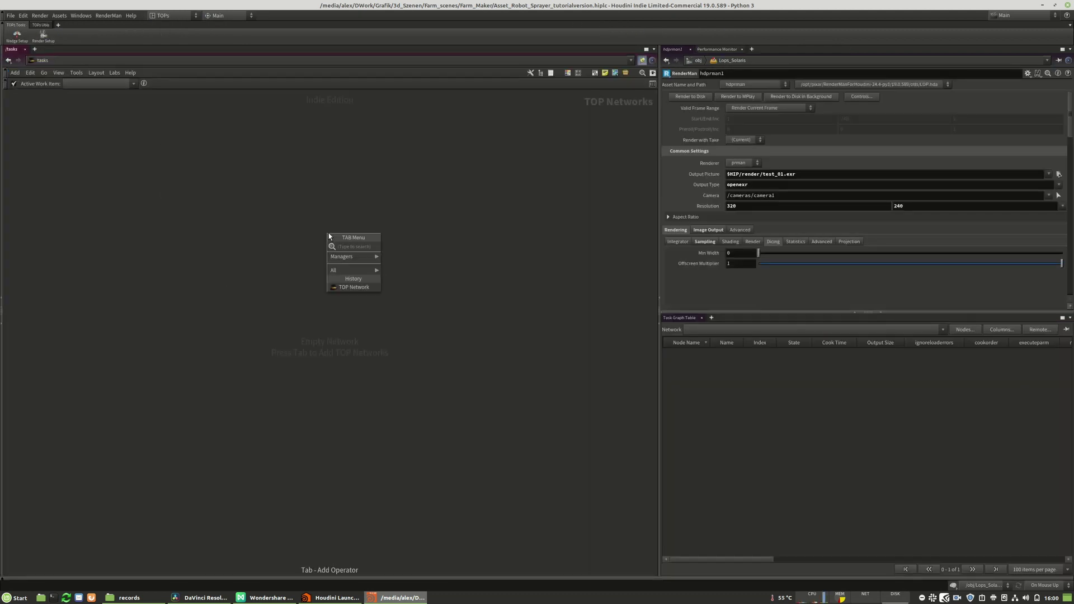
click(342, 287)
click(314, 306)
scroll(314, 305, up, 5)
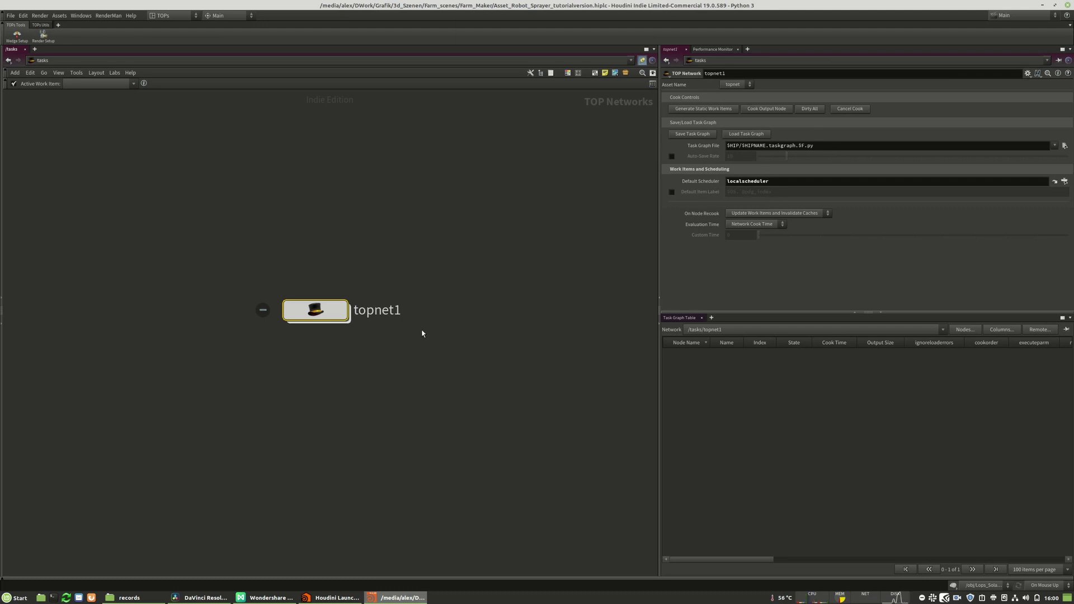
double_click(317, 315)
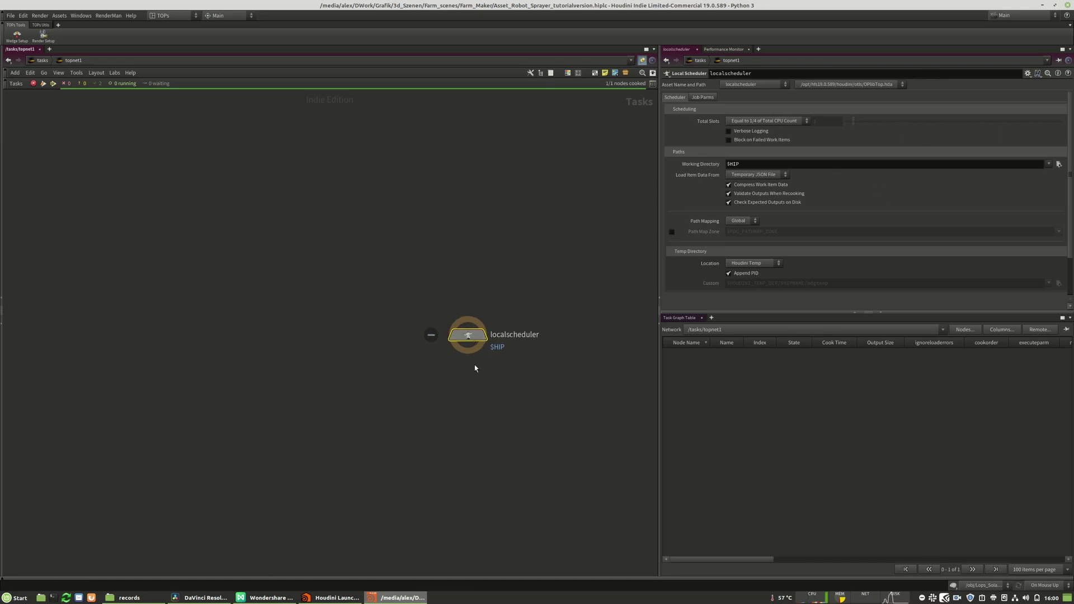
- Enable Single and Slots Per Work Item in the job parameters of the localscheduler node
drag(466, 334, 436, 339)
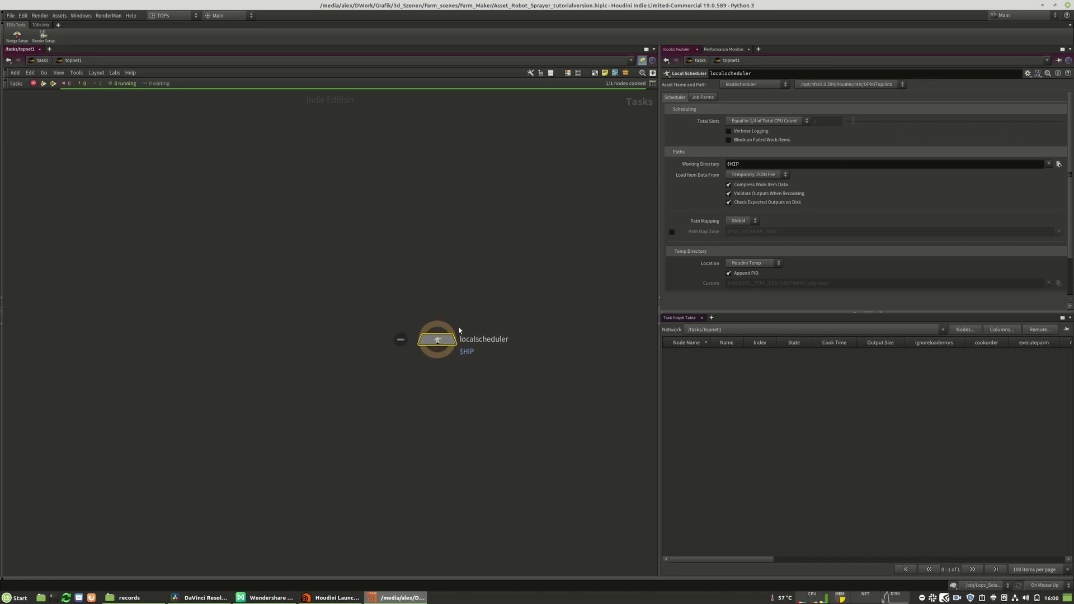
click(702, 98)
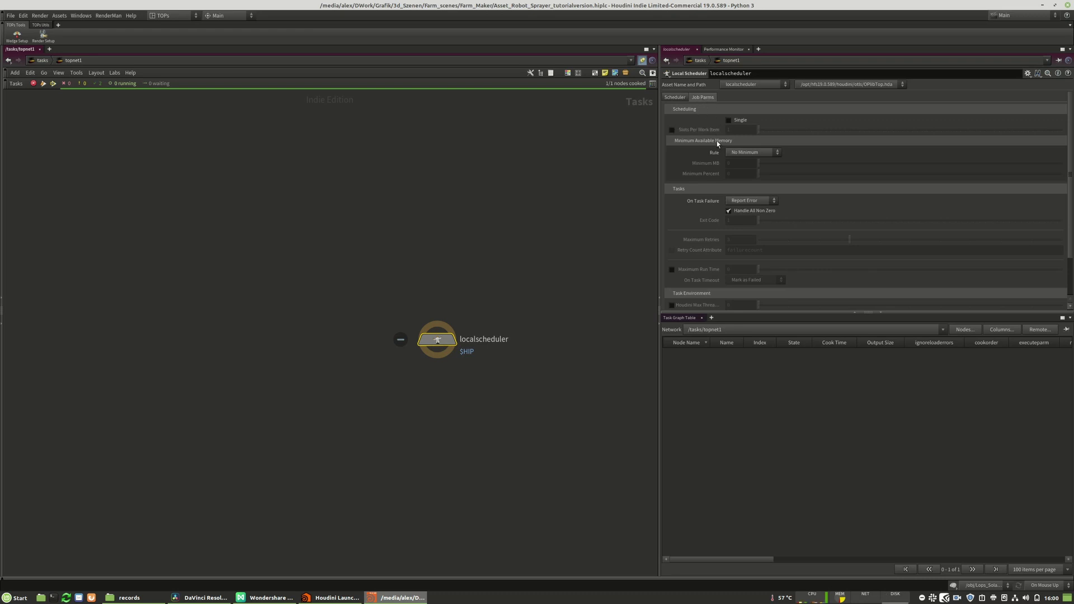
click(728, 120)
click(672, 130)
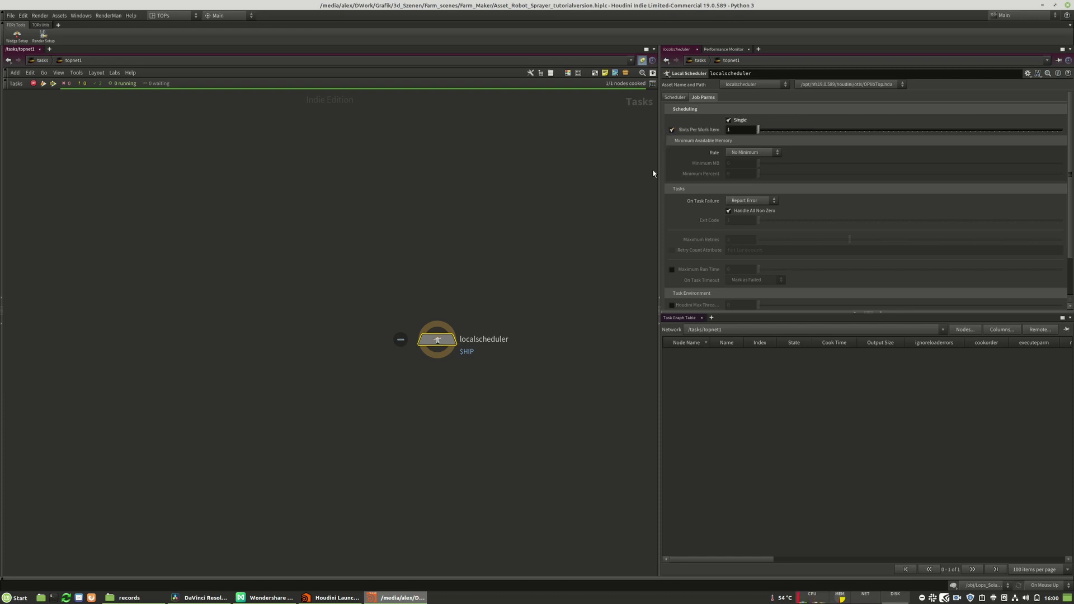
drag(542, 212, 332, 428)
drag(439, 340, 438, 352)
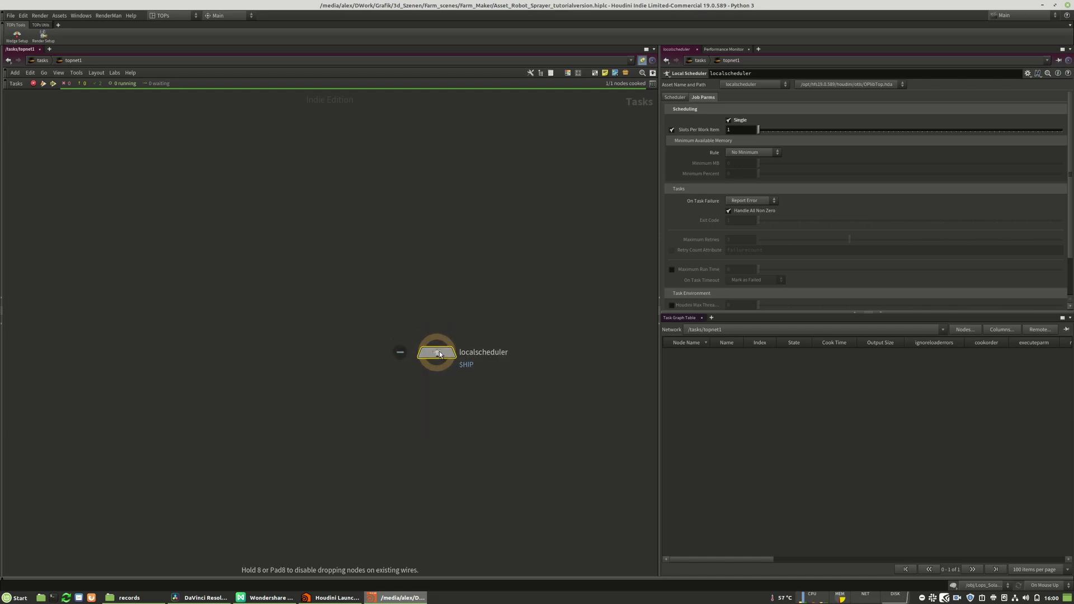
key(l)
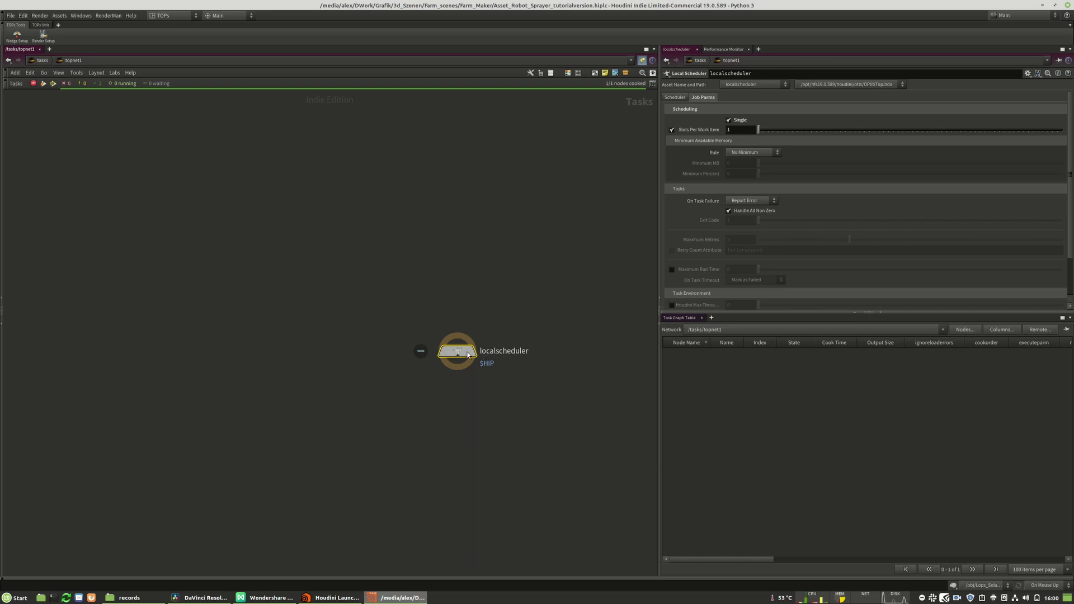
drag(461, 354, 468, 344)
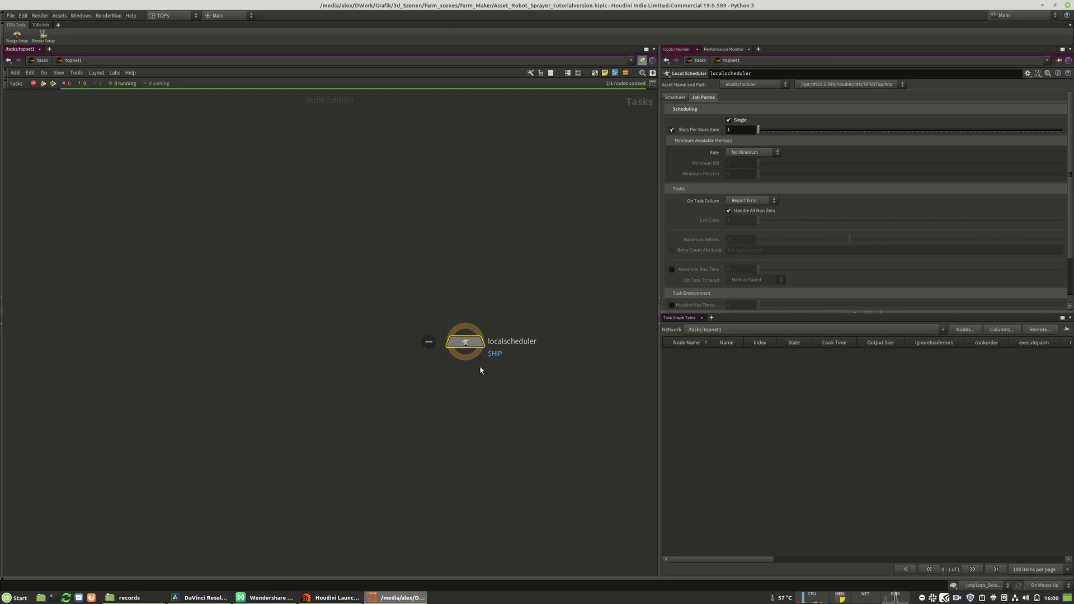
drag(468, 344, 467, 348)
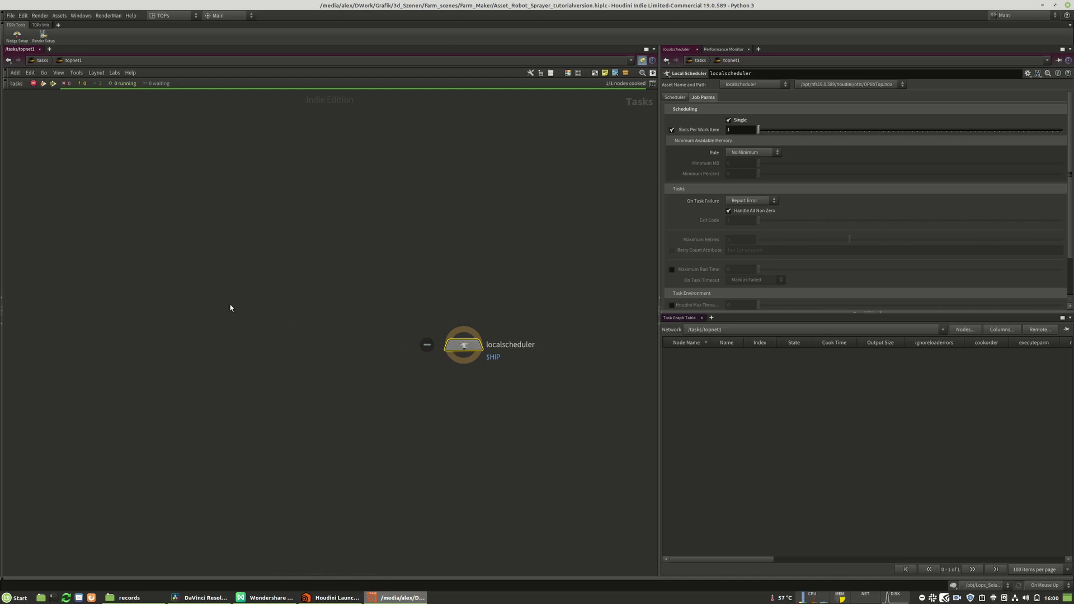
- Add a ROP Fetch node to the TOP network and set its ROP path to /obj/Lops_Solaris/hdprman1
middle_drag(230, 308, 262, 305)
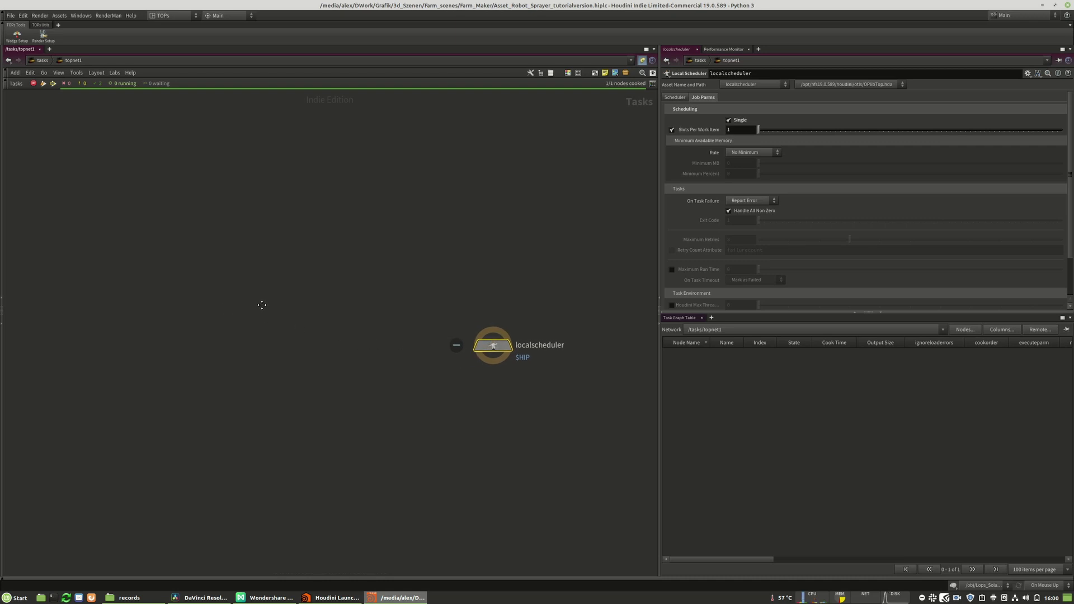
click(313, 270)
middle_drag(274, 237, 242, 255)
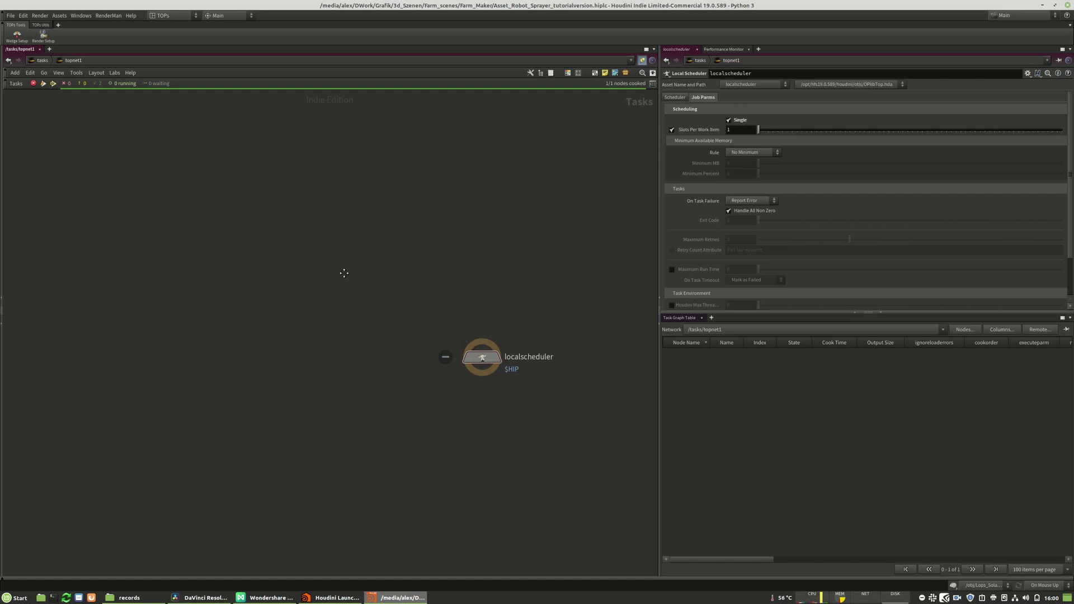
key(Tab)
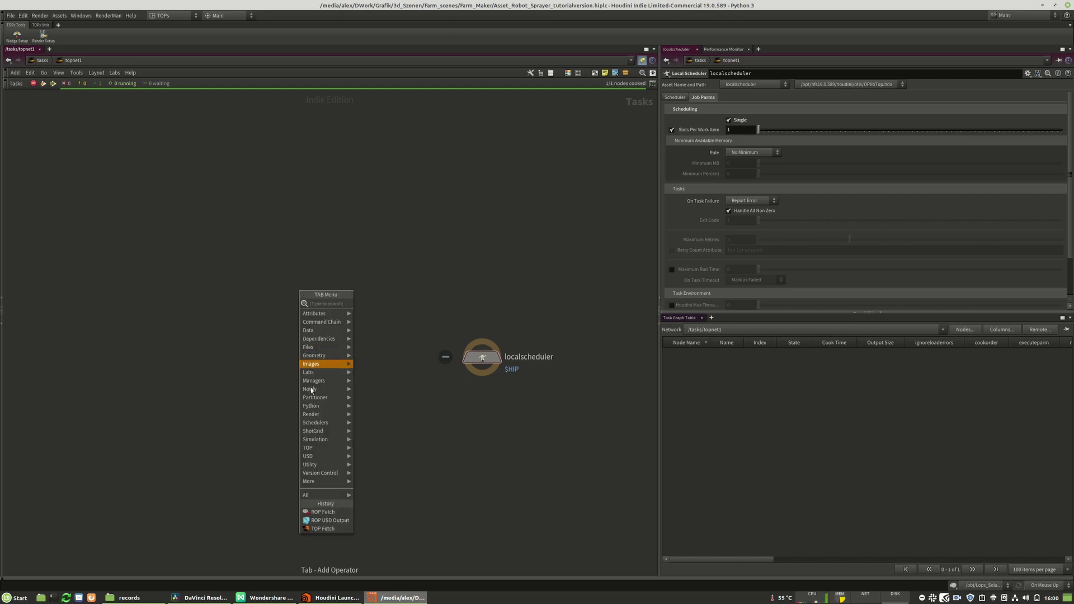
click(322, 512)
click(253, 295)
drag(253, 295, 264, 302)
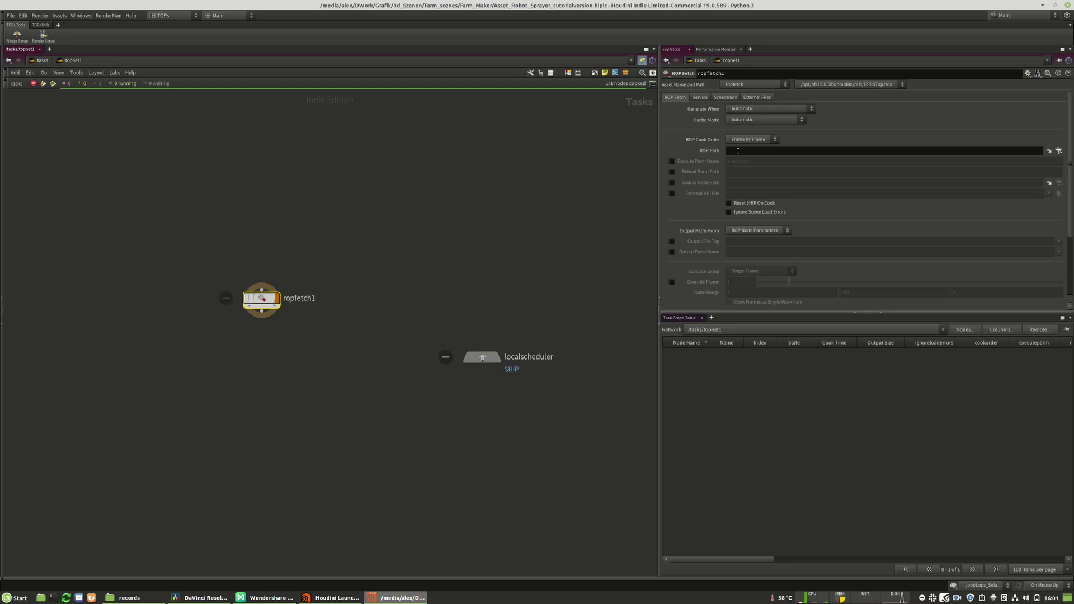
click(1059, 151)
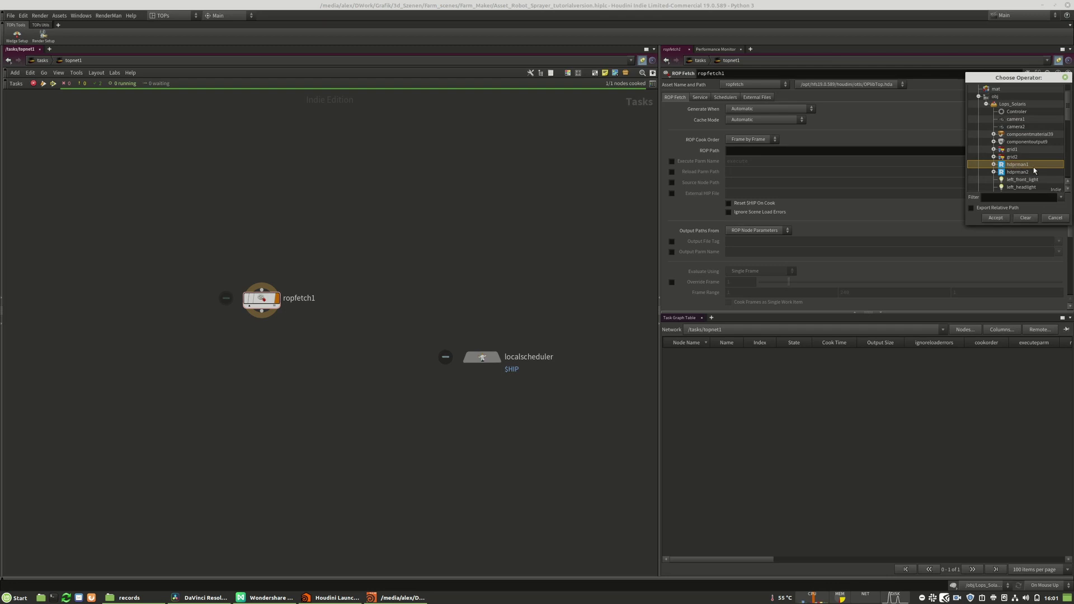
click(996, 218)
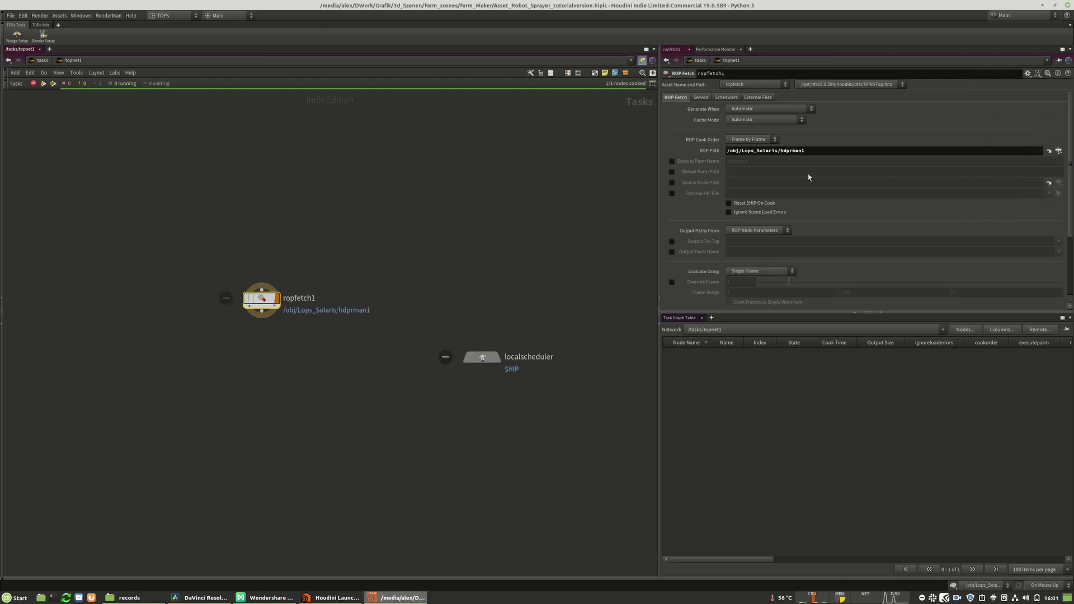
- Add a second ROP Fetch node wired below ropfetch1 and set its ROP path to /obj/Lops_Solaris/hdprman2
click(261, 312)
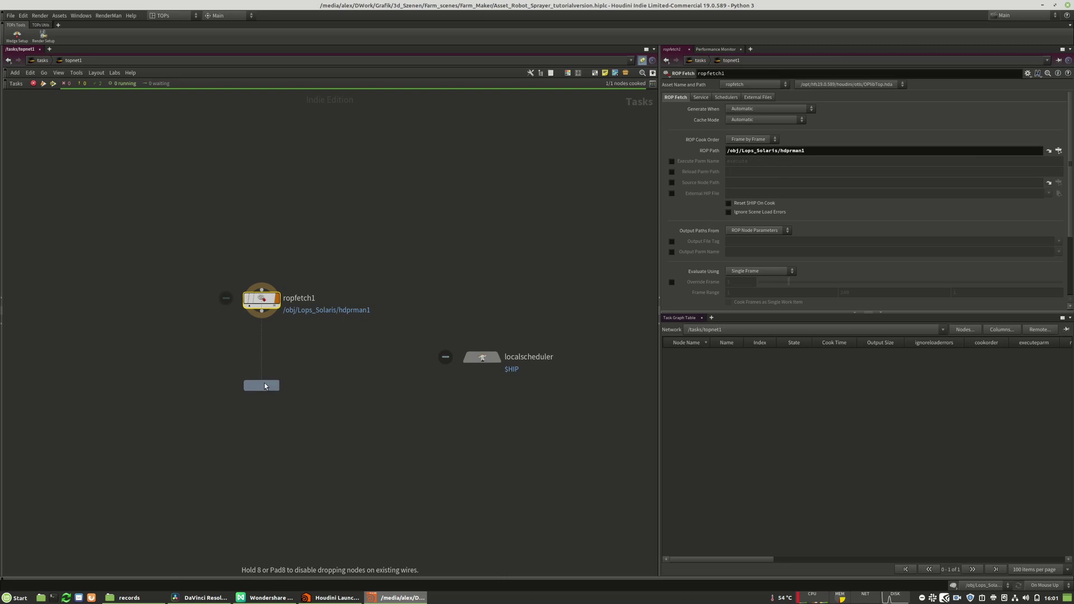
click(261, 383)
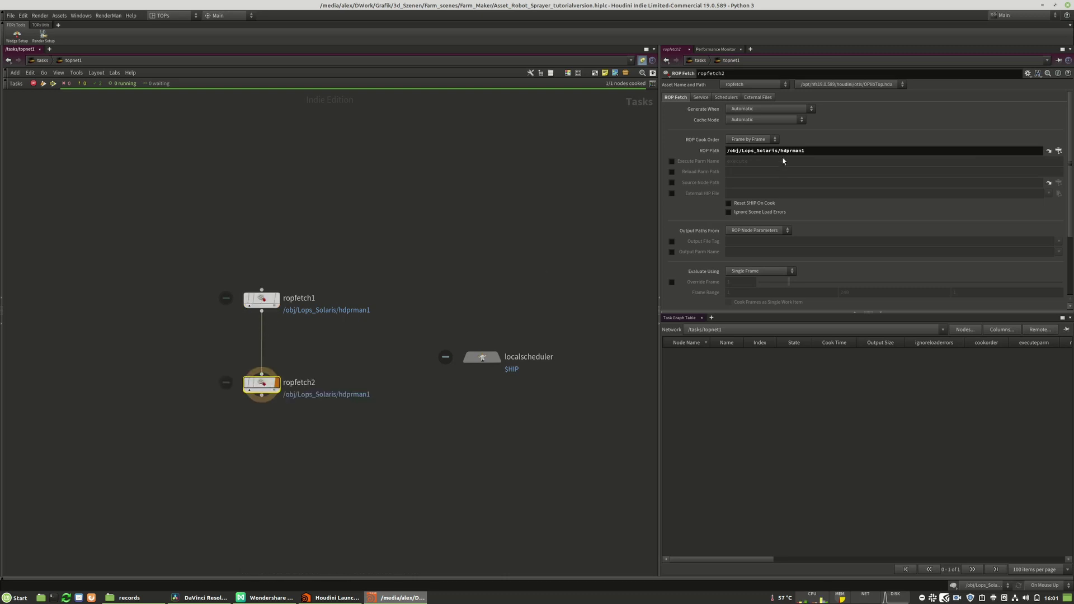
click(1059, 151)
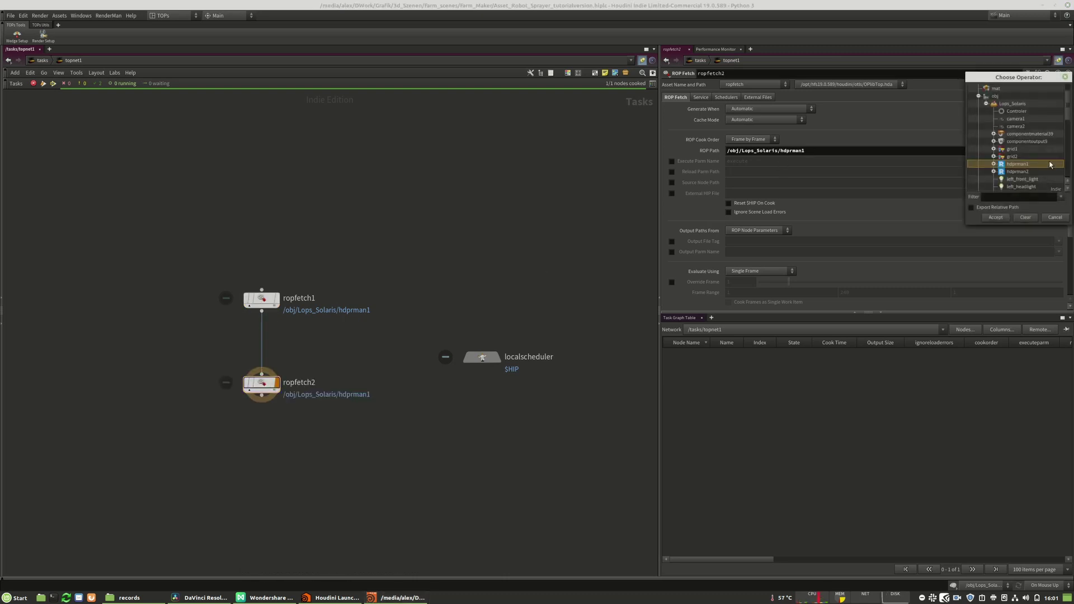
double_click(1018, 172)
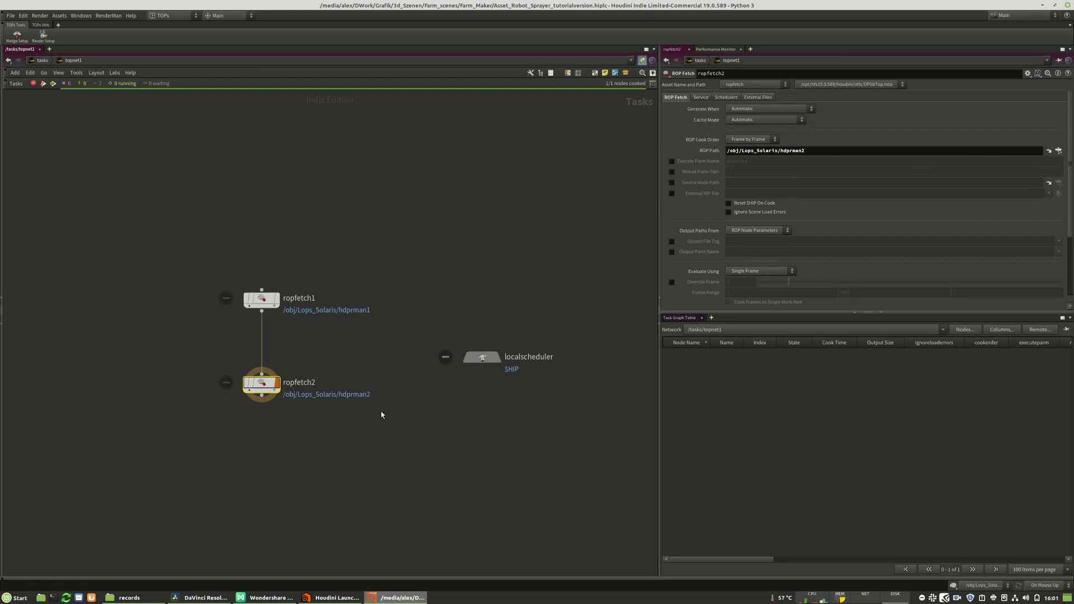
drag(250, 396, 250, 404)
- Add a Null node named OUT, wire it to the output of ropfetch2 and align it beneath
key(Tab)
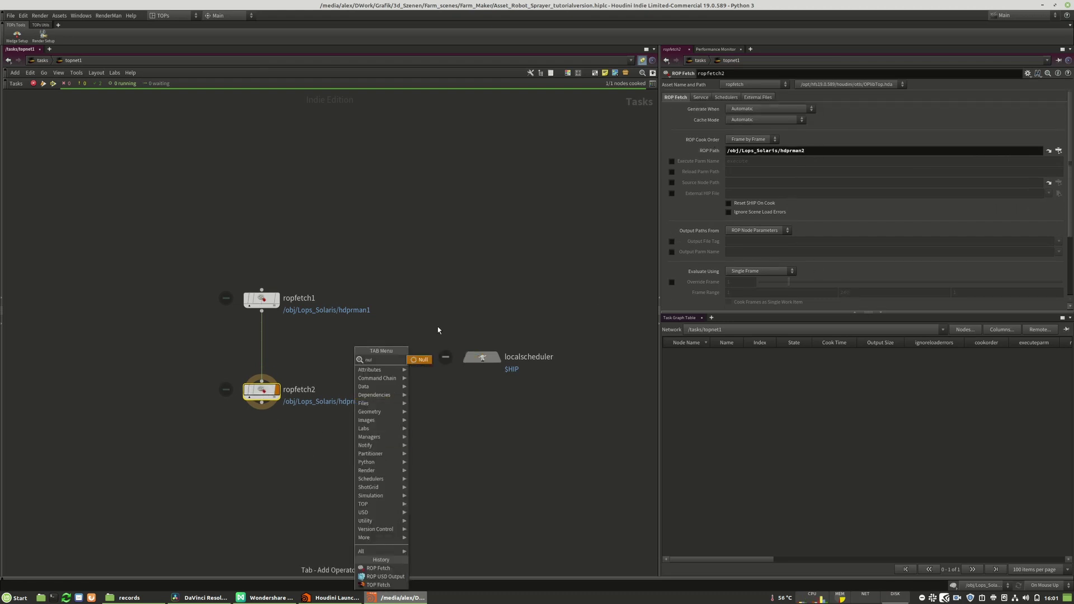
text(nul)
click(423, 359)
click(286, 488)
double_click(316, 487)
text(O)
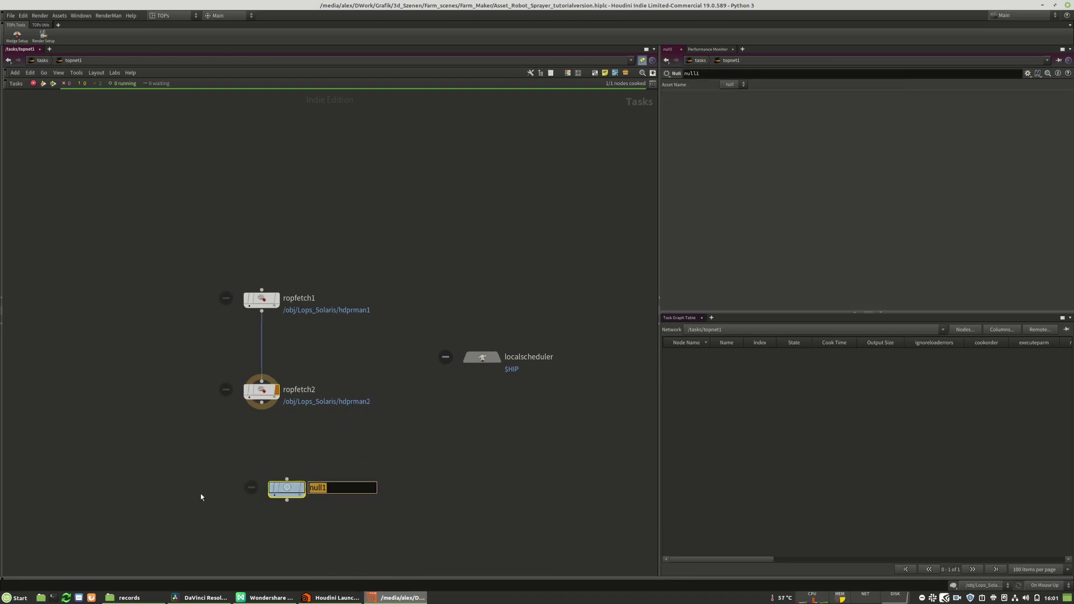
text(UT)
key(Return)
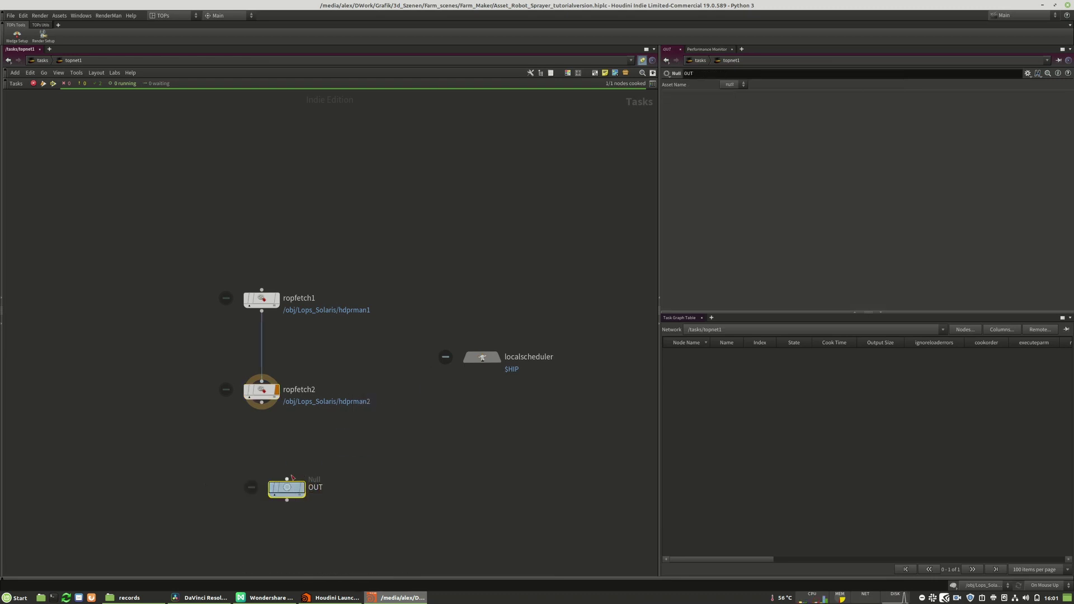
drag(287, 479, 262, 402)
drag(287, 488, 262, 498)
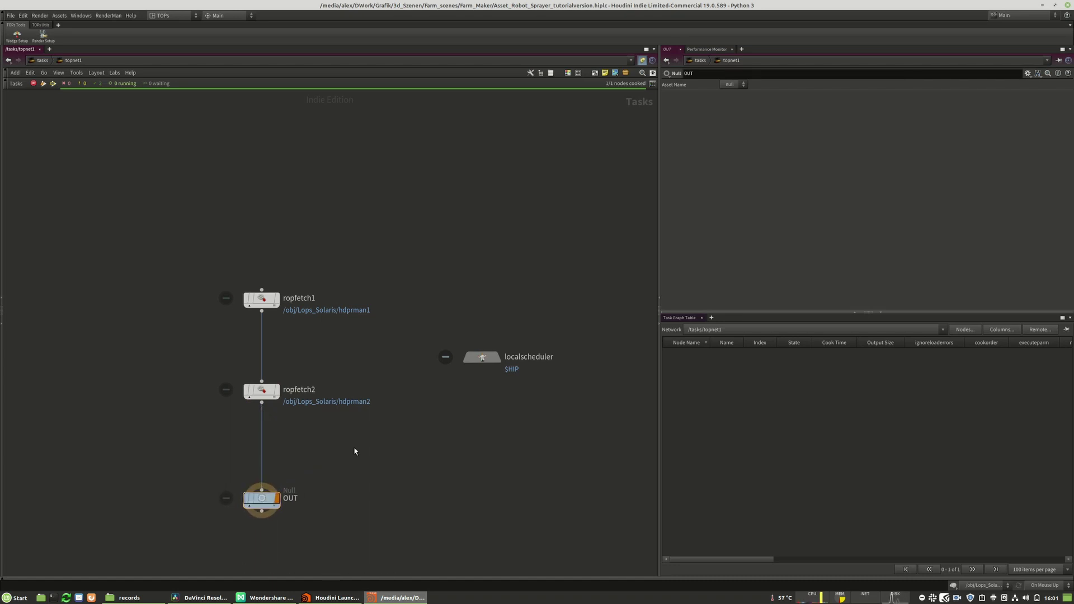
- Generate the work items for the OUT node
right_click(261, 498)
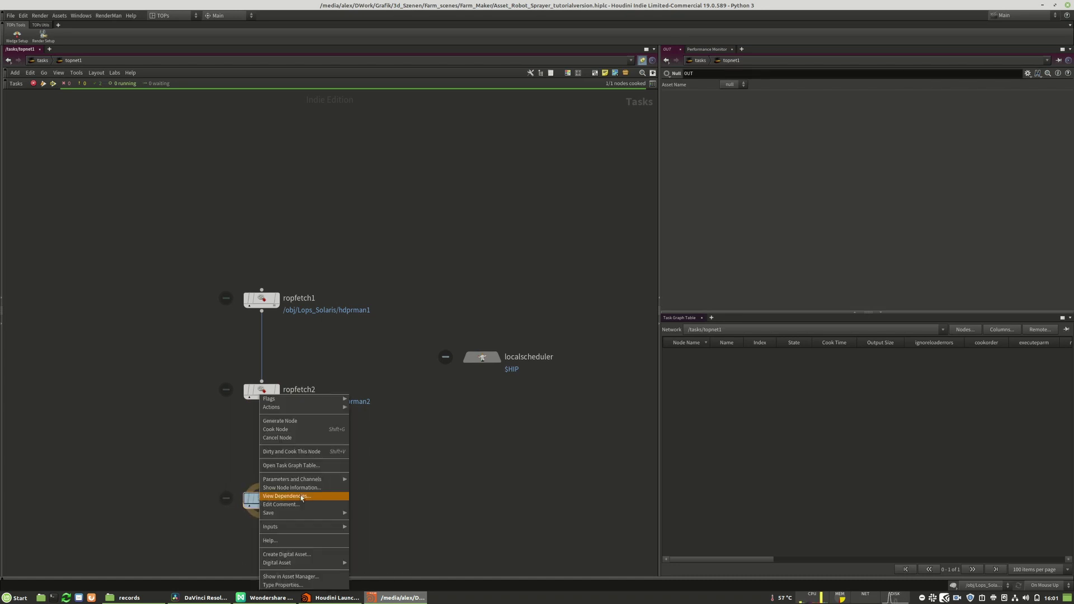
click(286, 423)
click(268, 442)
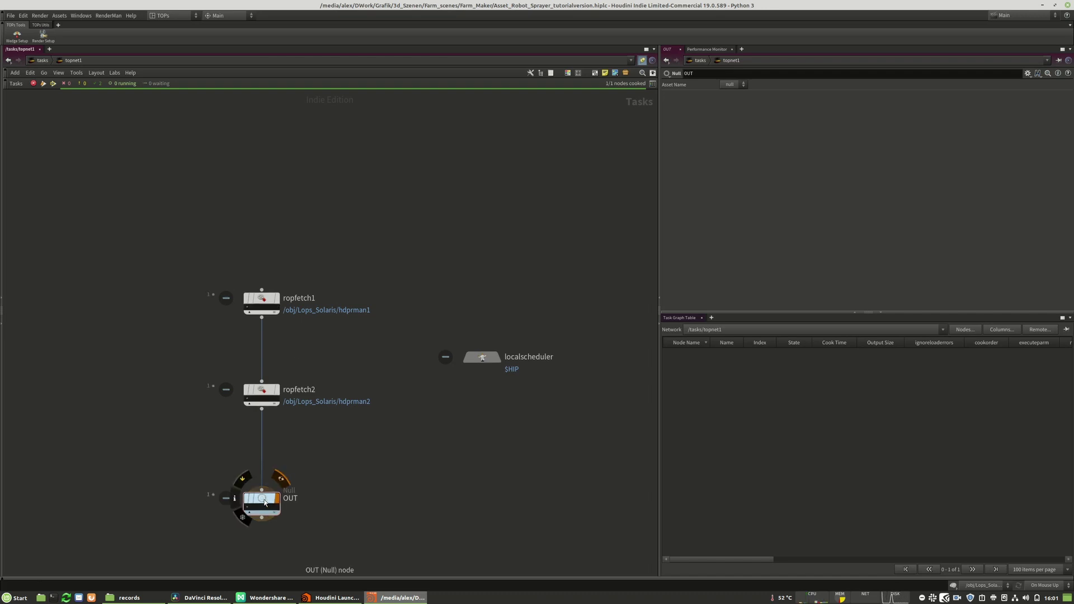
- Go up to the tasks level and cook the output node of topnet1, saving the scene before cooking
key(u)
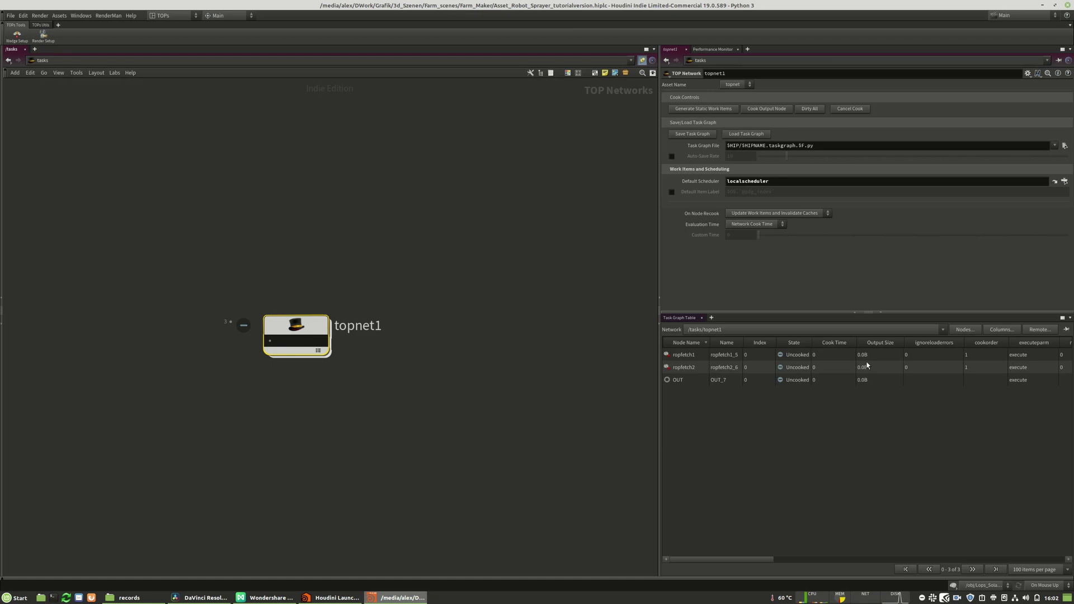
mouse_move(742, 559)
mouse_down()
mouse_move(817, 558)
mouse_move(742, 558)
mouse_up()
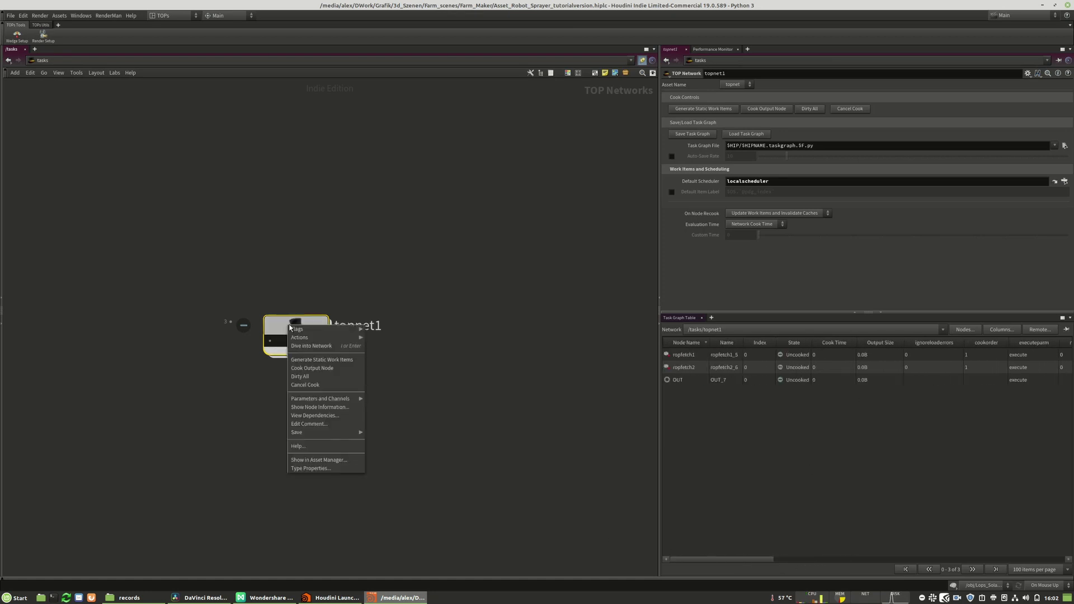
right_click(289, 326)
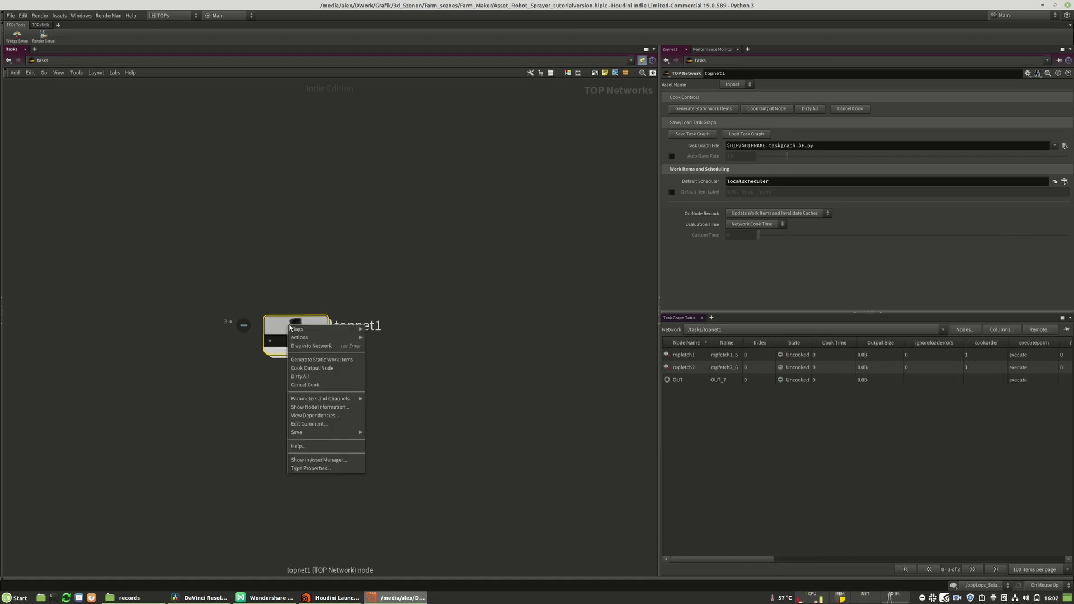
click(316, 368)
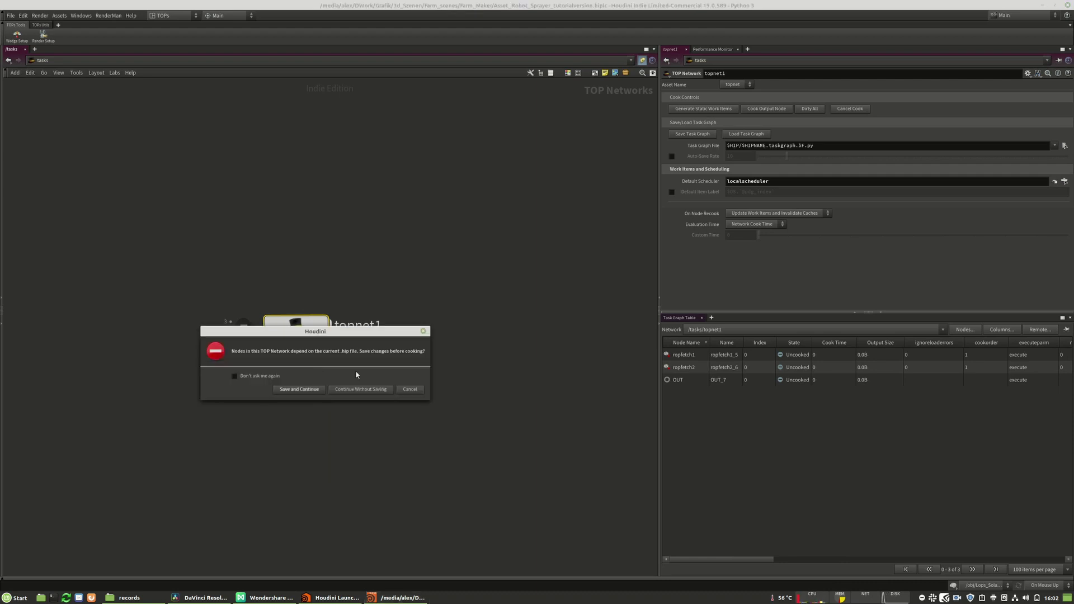
click(302, 389)
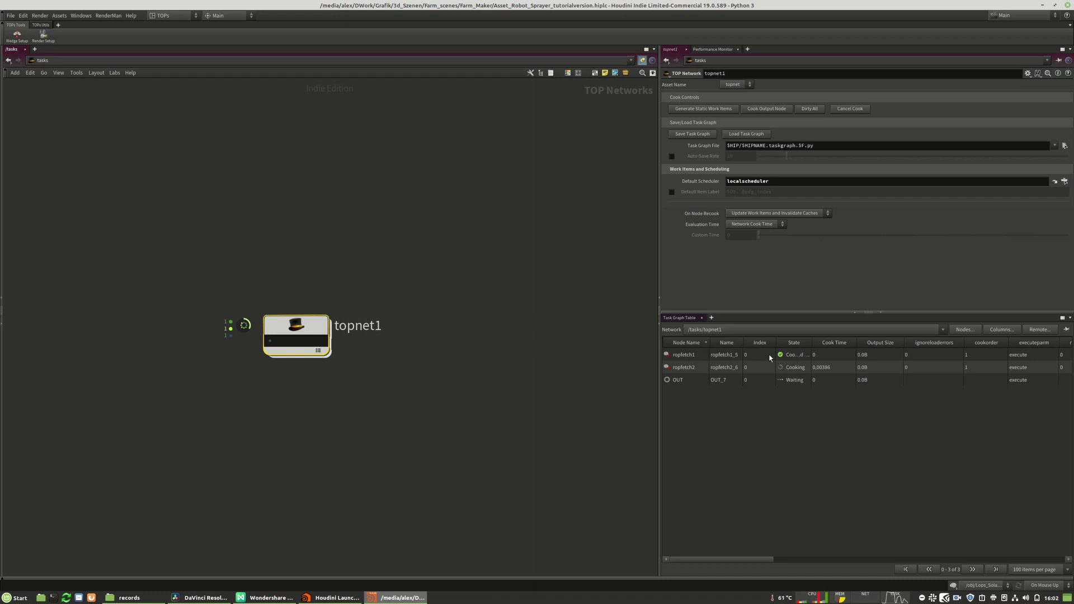
- View the work item output of ropfetch1 in an enlarged MPlay window placed over the network view
right_click(694, 354)
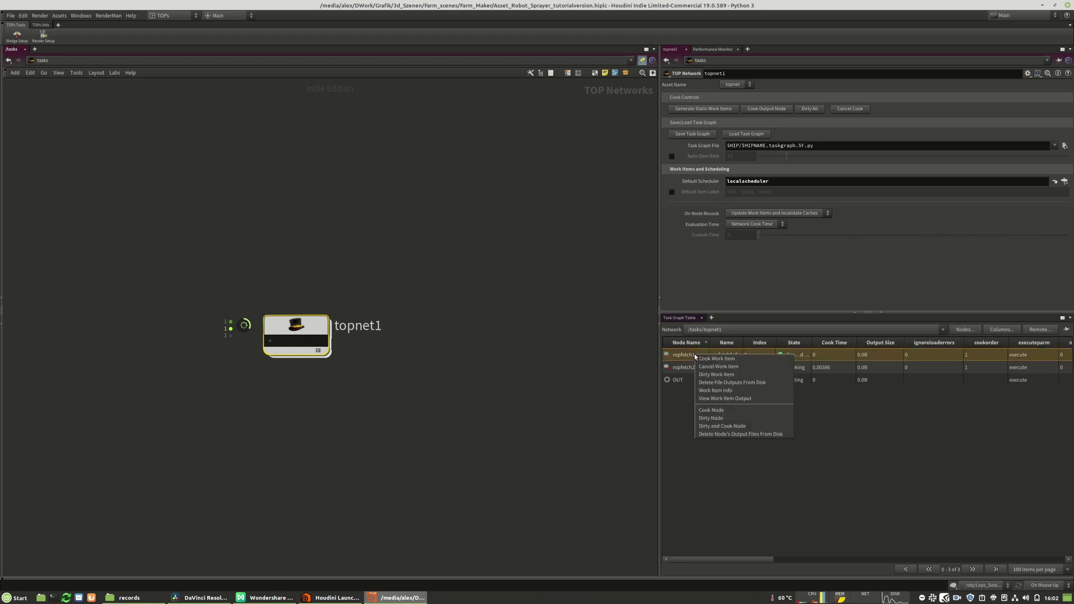
click(733, 398)
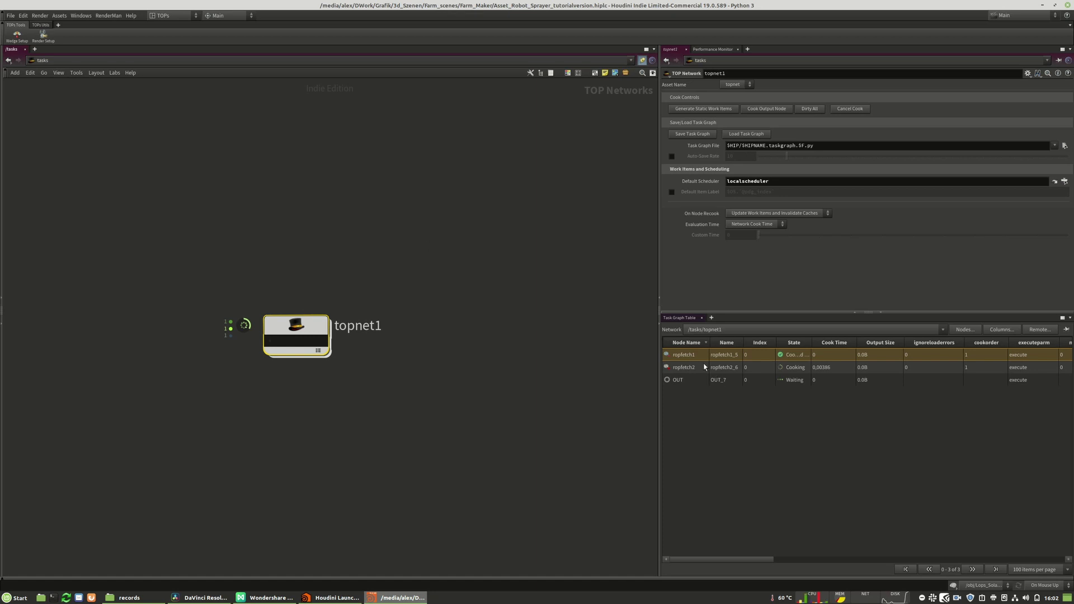
drag(73, 8, 336, 94)
drag(397, 257, 589, 292)
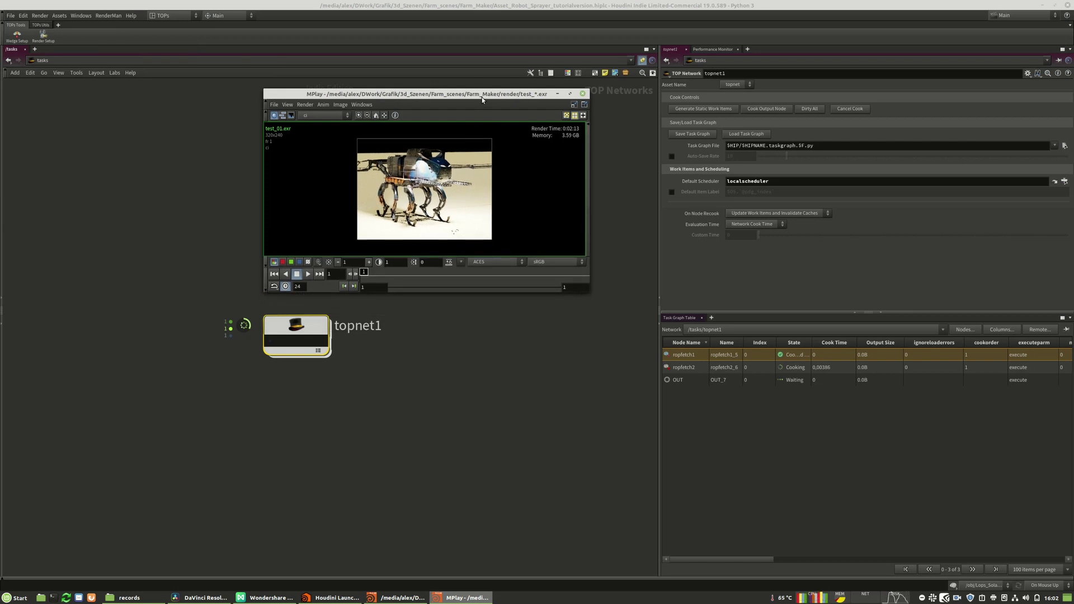
drag(482, 100, 273, 98)
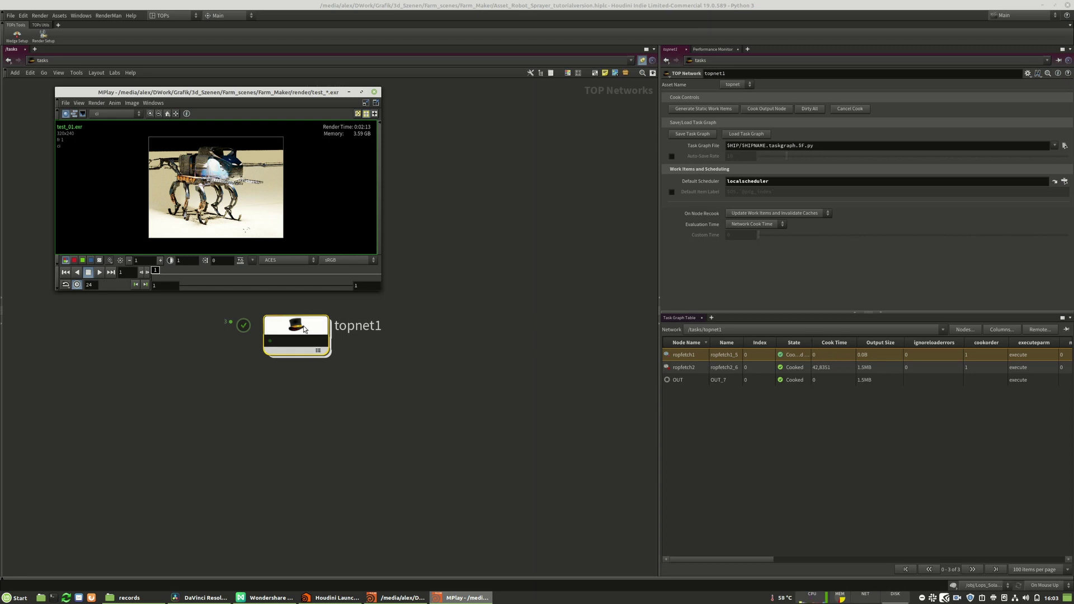
- View the work item output of ropfetch2 beside the first render for comparison, and close both MPlay windows
right_click(682, 365)
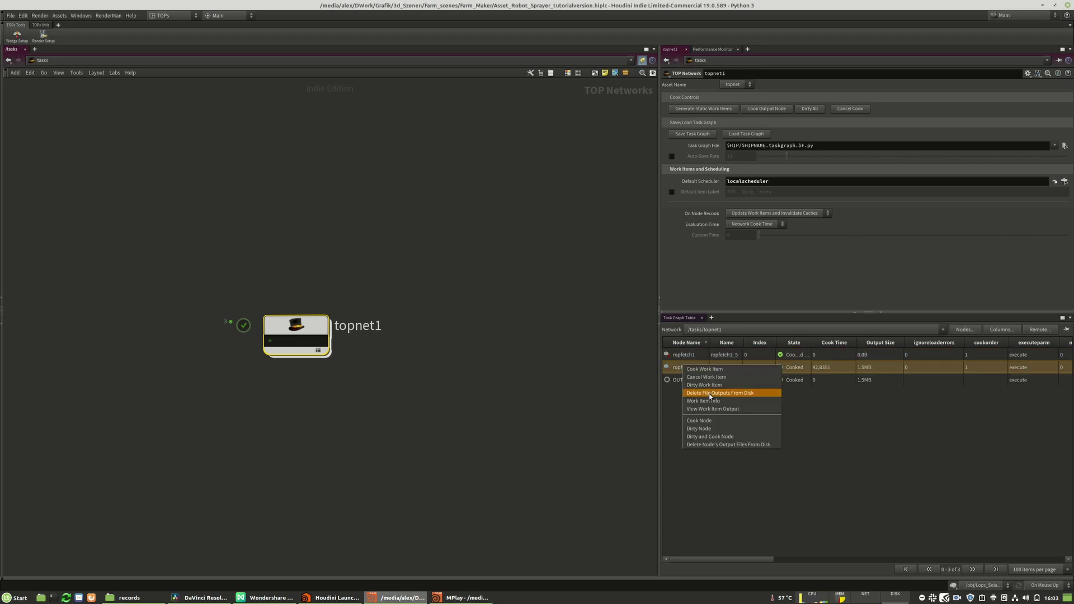
click(713, 408)
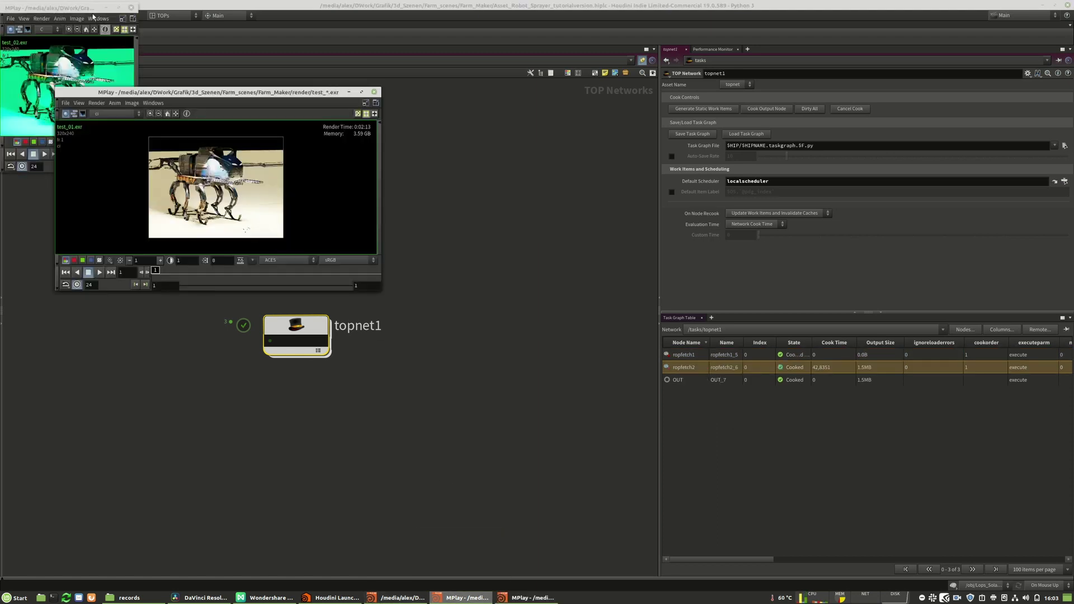
drag(93, 8, 548, 119)
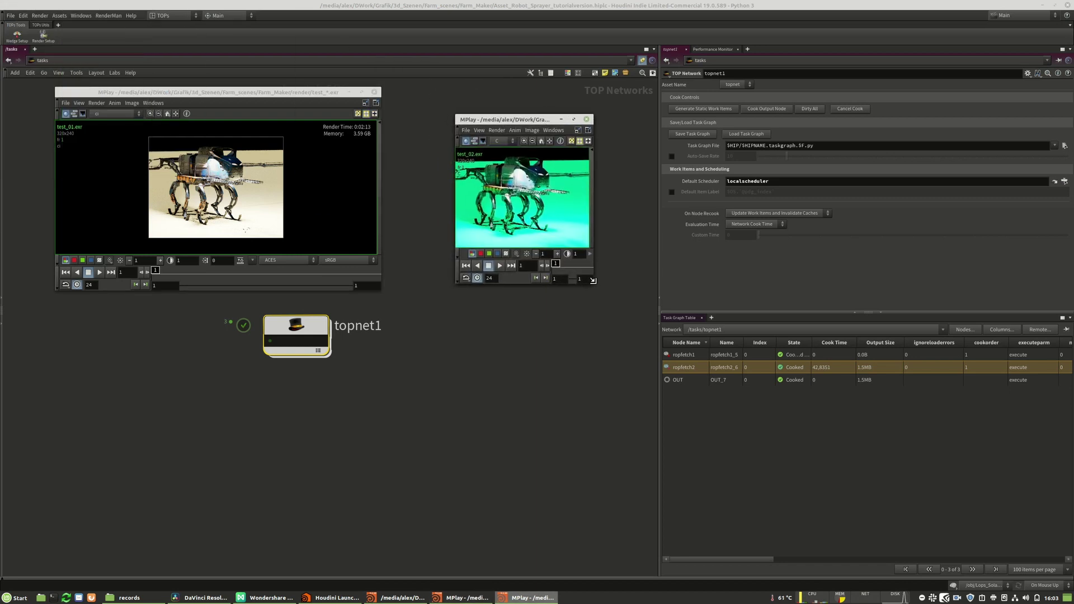
drag(593, 281, 665, 302)
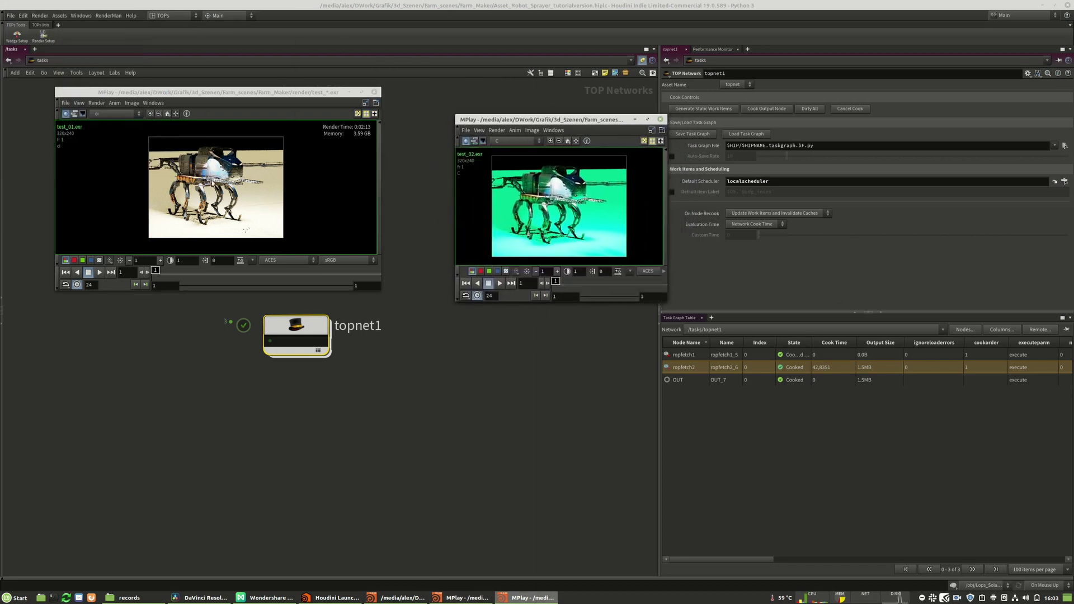
click(375, 92)
click(660, 121)
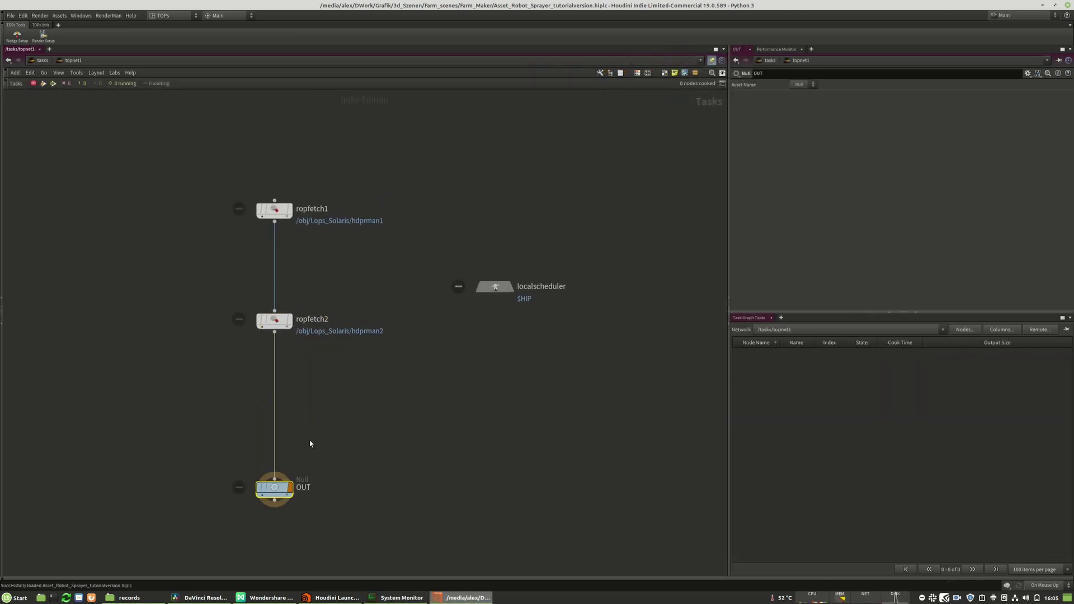
- Add a Send Email node and insert it on the wire between ropfetch2 and OUT
key(Tab)
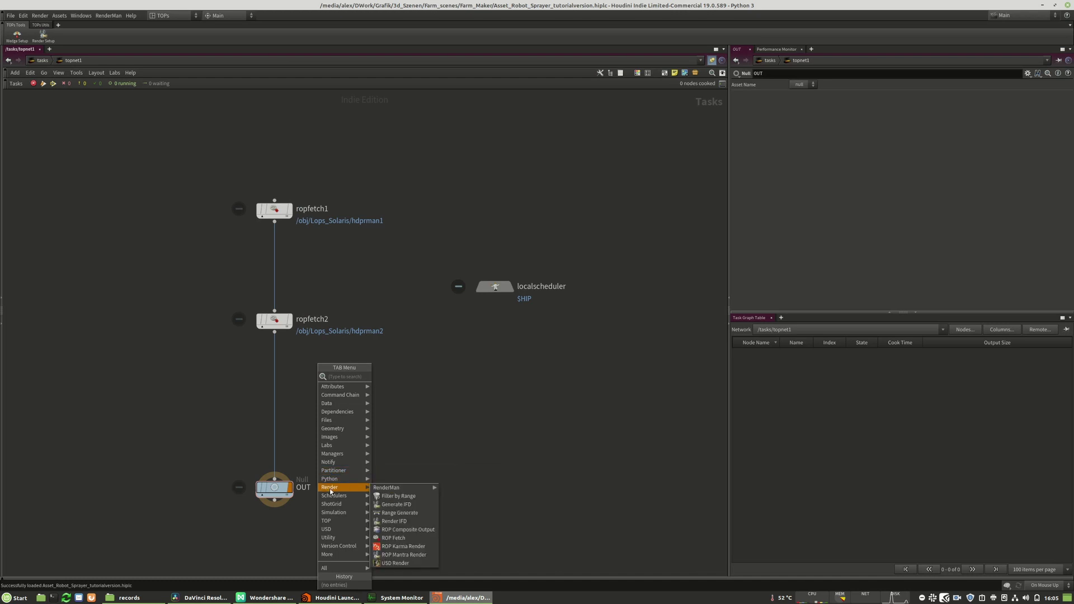
mouse_move(337, 506)
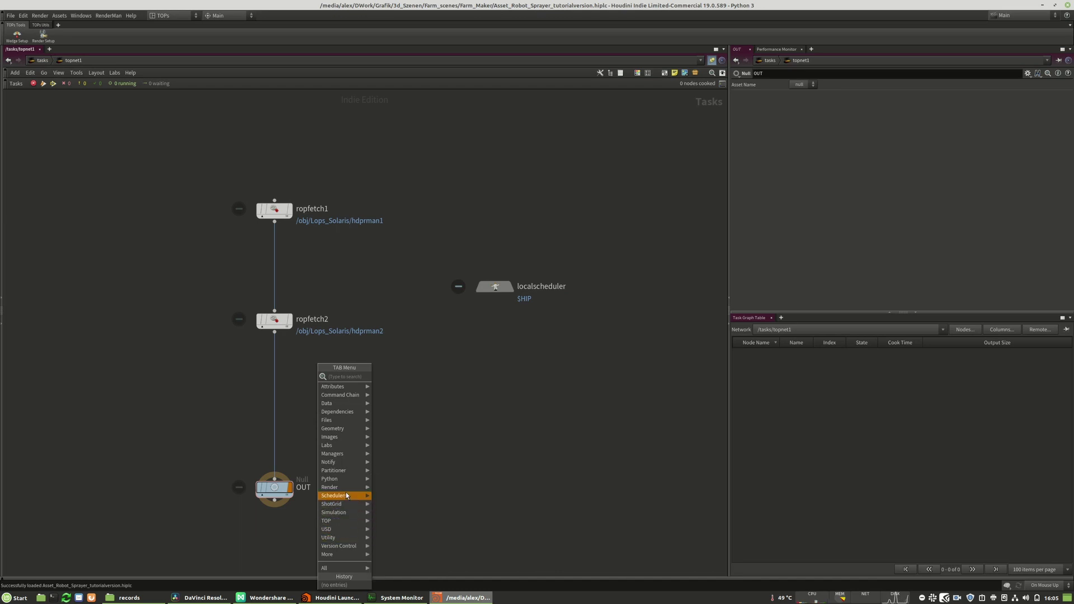
key(Tab)
text(ma)
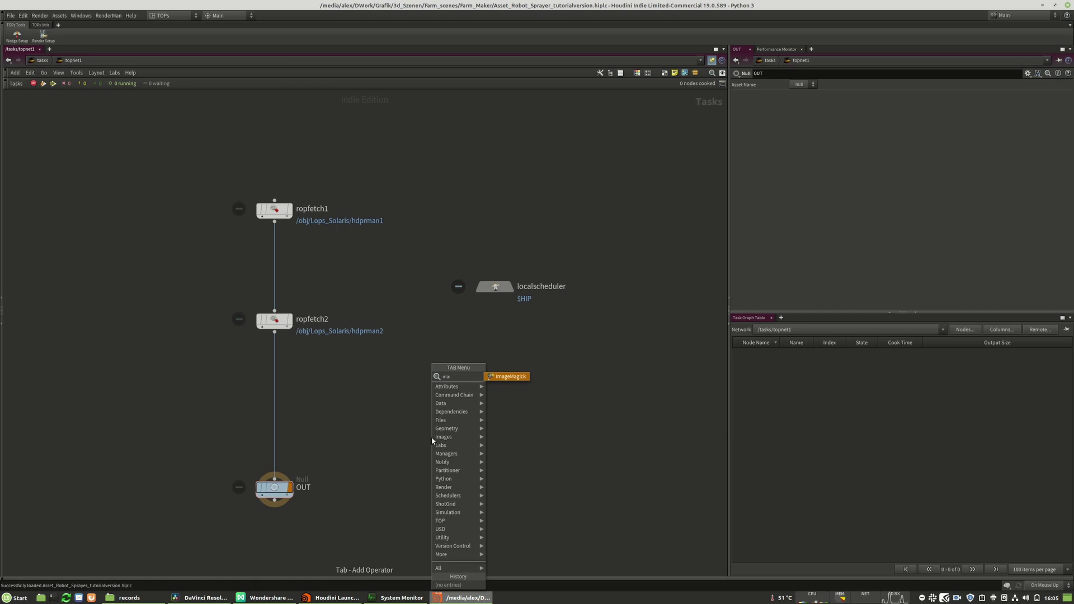
mouse_move(404, 454)
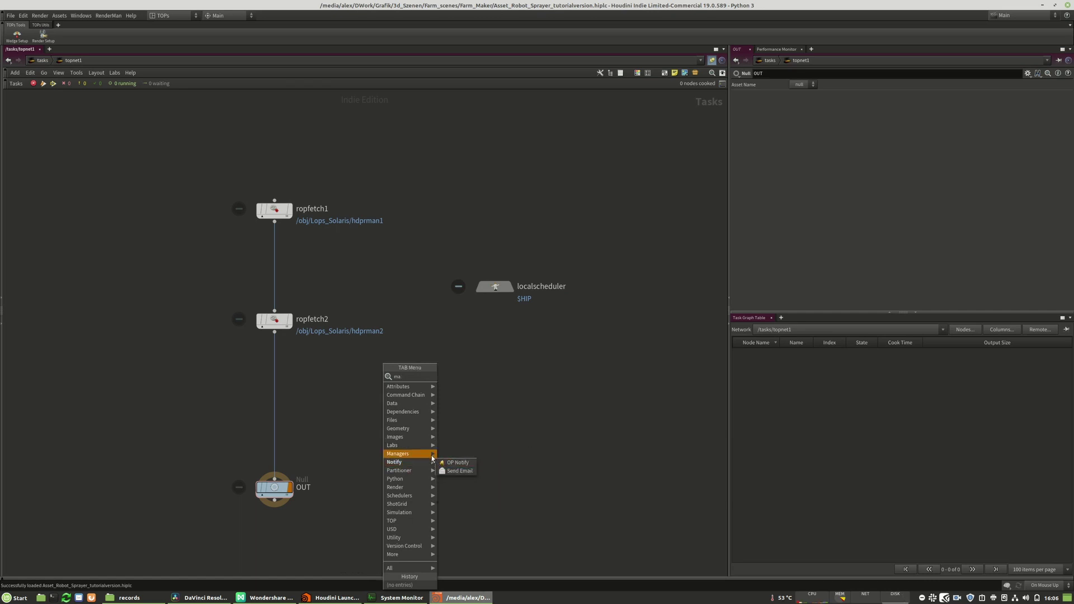
click(458, 471)
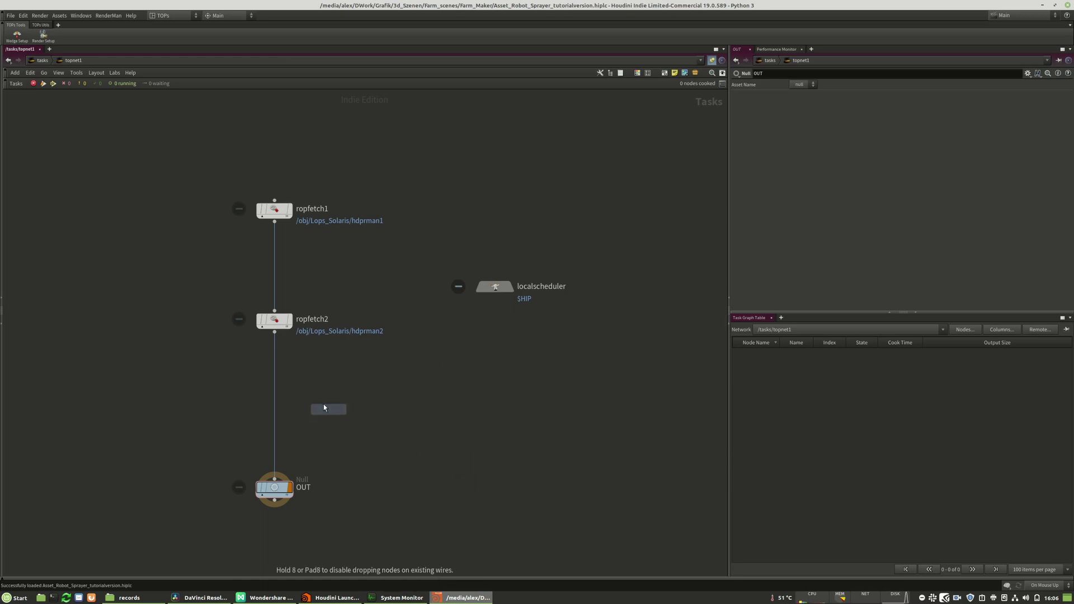
click(321, 413)
drag(321, 413, 275, 421)
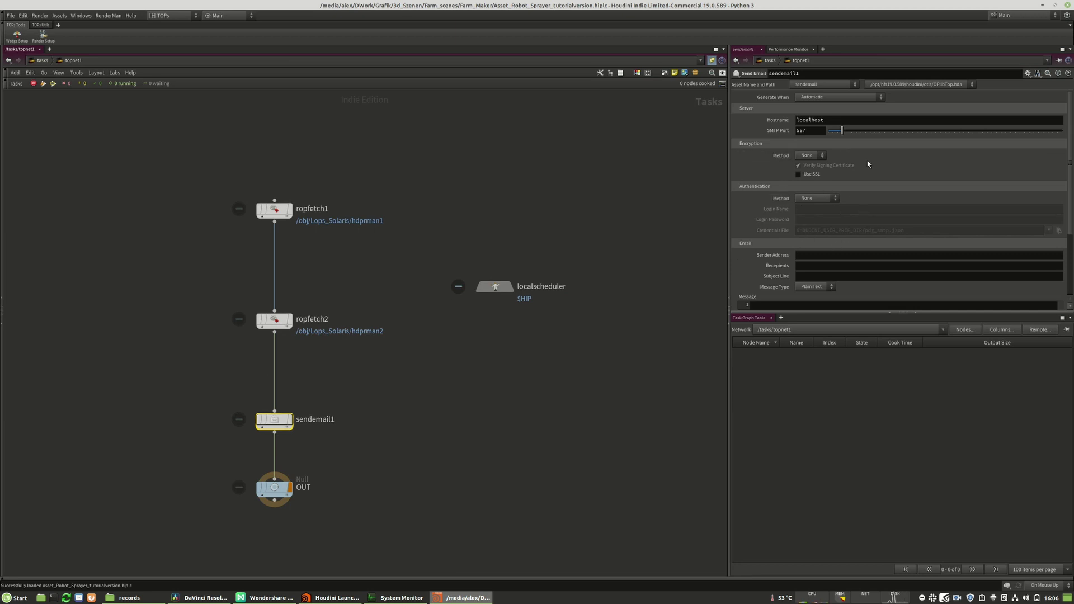
- Enter "RenderMan Job Complete" as the message of sendemail1
scroll(786, 236, down, 1)
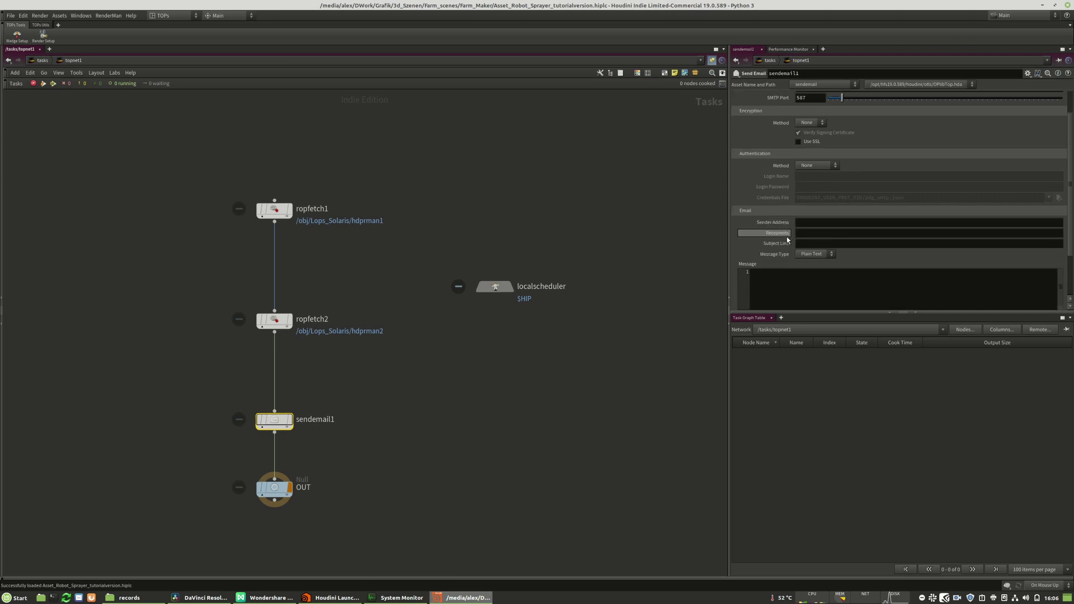
scroll(788, 253, down, 1)
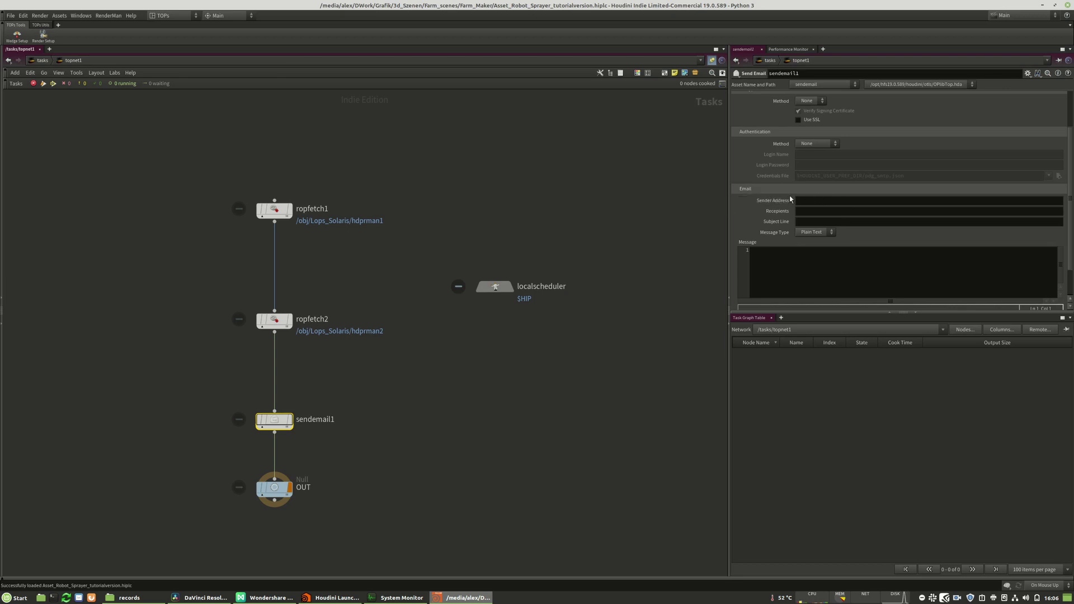
click(900, 201)
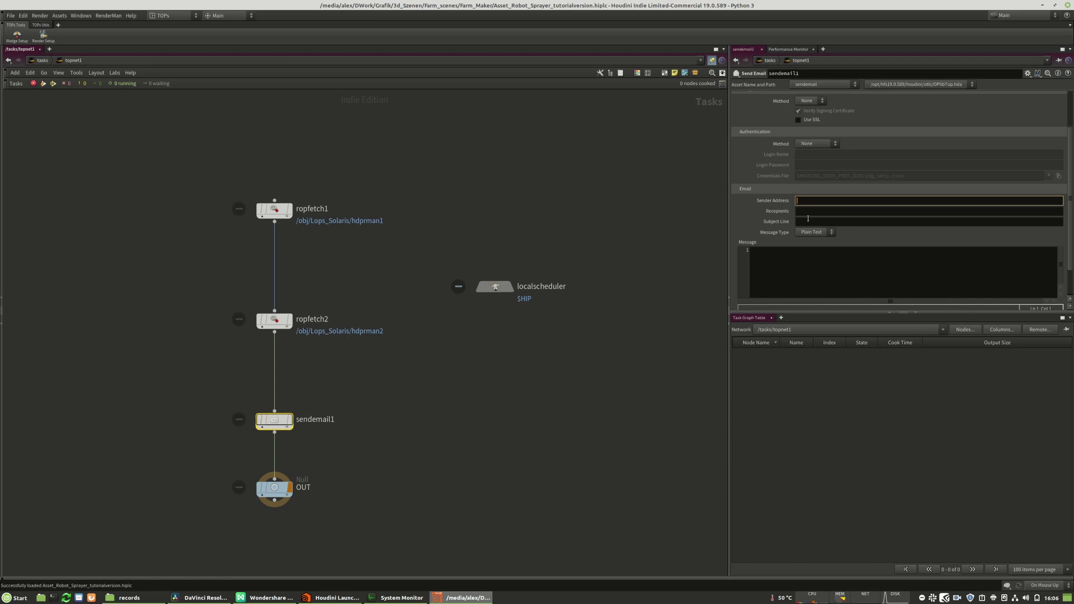
click(788, 264)
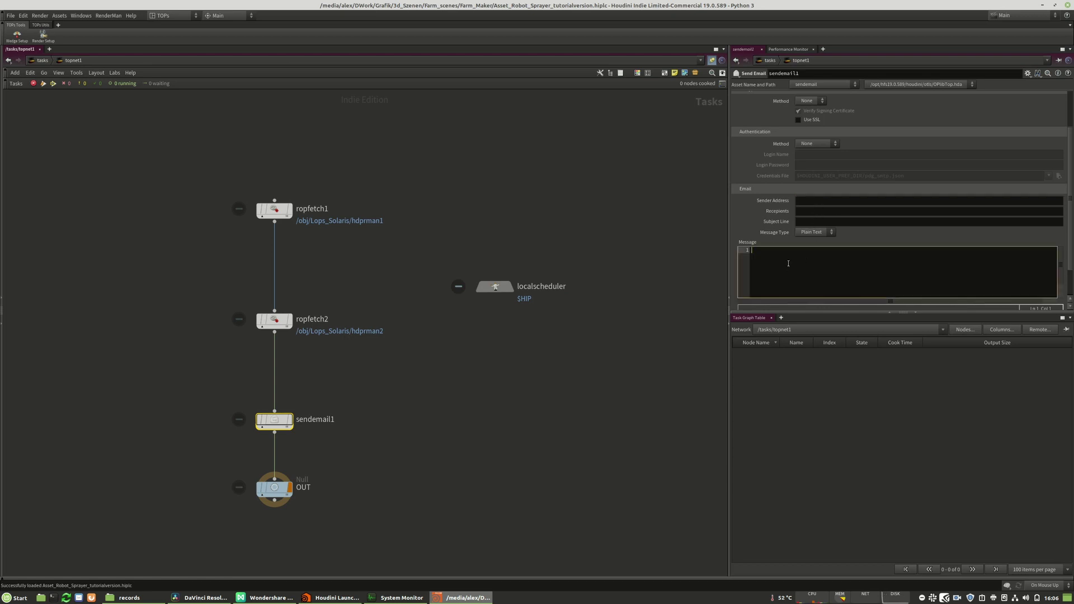
text(Renderman Job Complete)
click(772, 250)
key(BackSpace)
text(M)
click(851, 267)
drag(844, 253, 703, 247)
scroll(747, 246, up, 3)
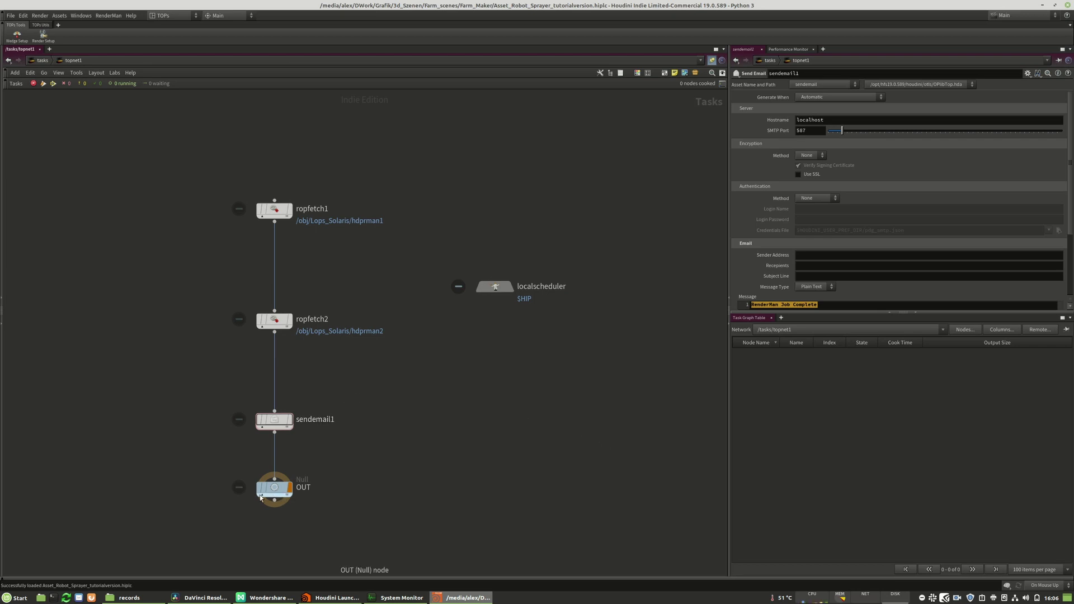
- Move sendemail1 and ropfetch2 slightly upward in the chain, keeping sendemail1 selected
drag(274, 421, 274, 420)
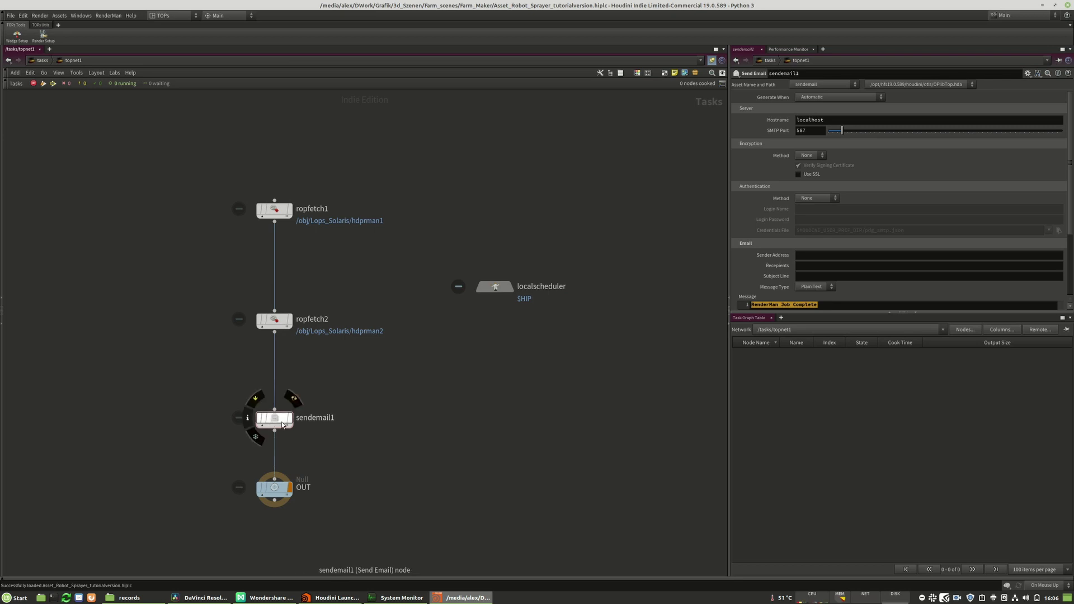
drag(274, 420, 274, 404)
drag(554, 195, 224, 523)
click(431, 439)
click(292, 410)
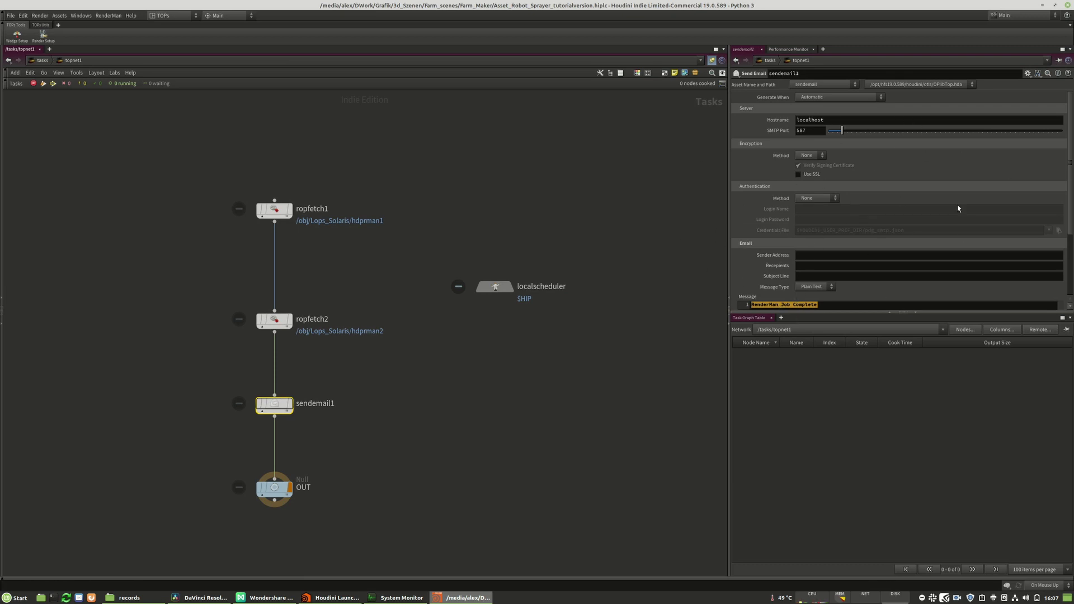
drag(274, 320, 274, 313)
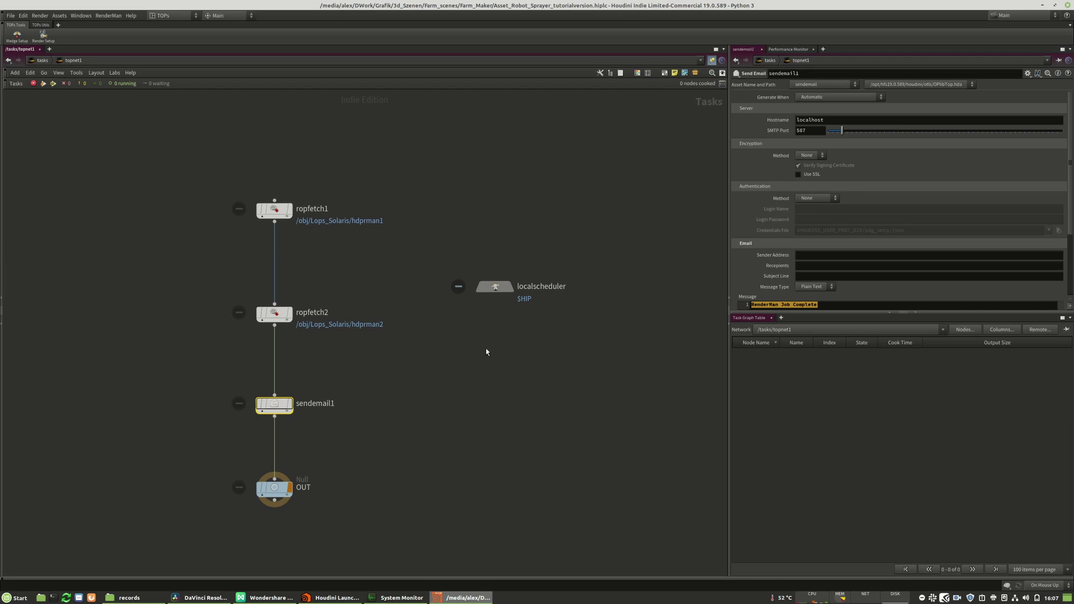
- Add a Python Script node, insert it between sendemail1 and OUT, and highlight its default code comments
key(Tab)
text(pa)
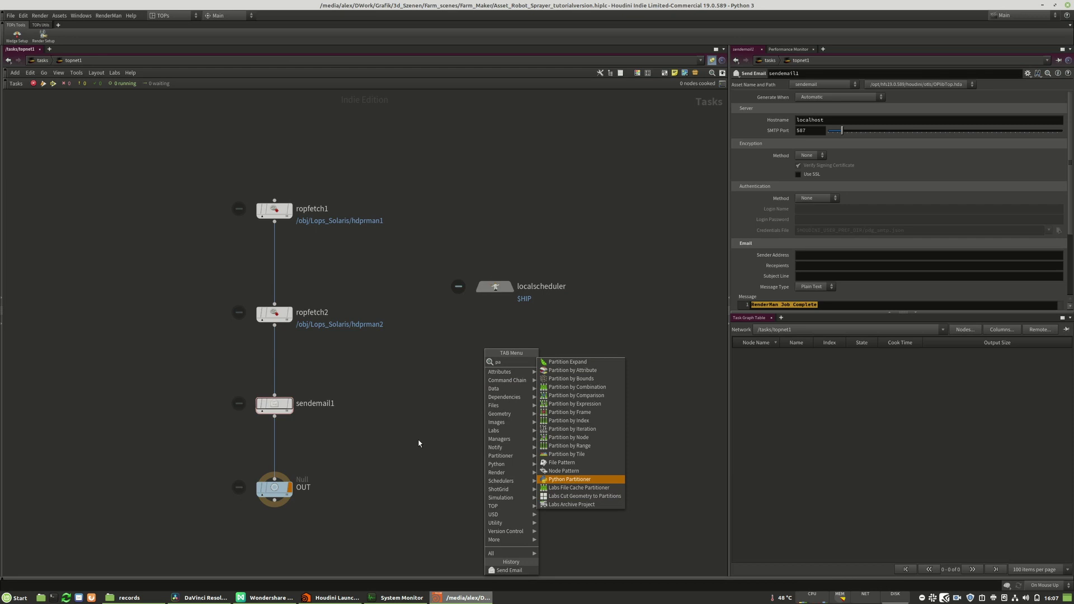
key(BackSpace)
key(BackSpace)
text(pyt)
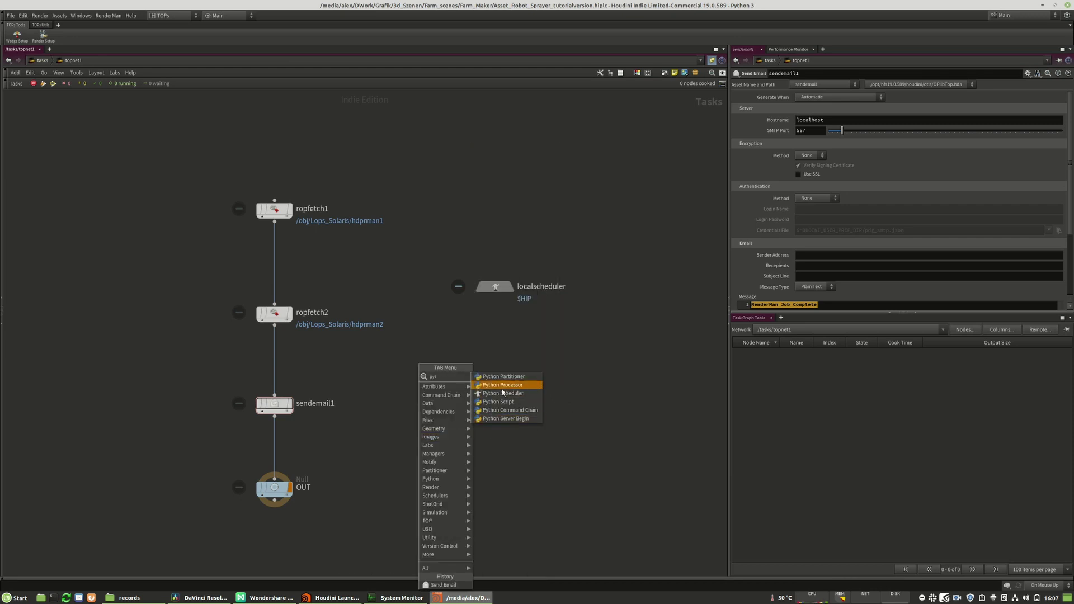
click(498, 402)
click(423, 429)
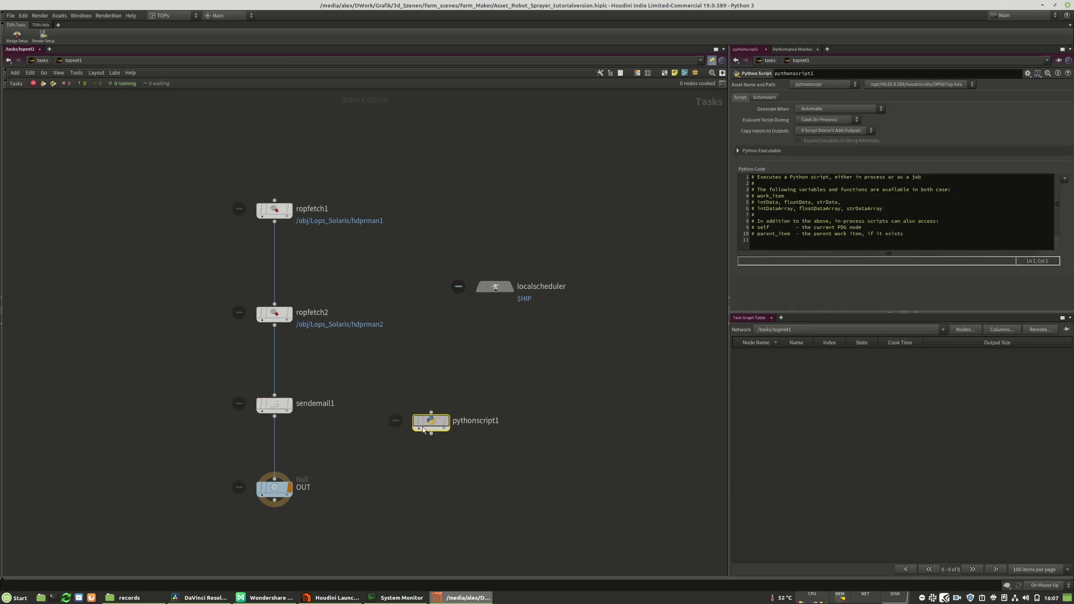
drag(424, 430, 274, 451)
drag(750, 240, 735, 180)
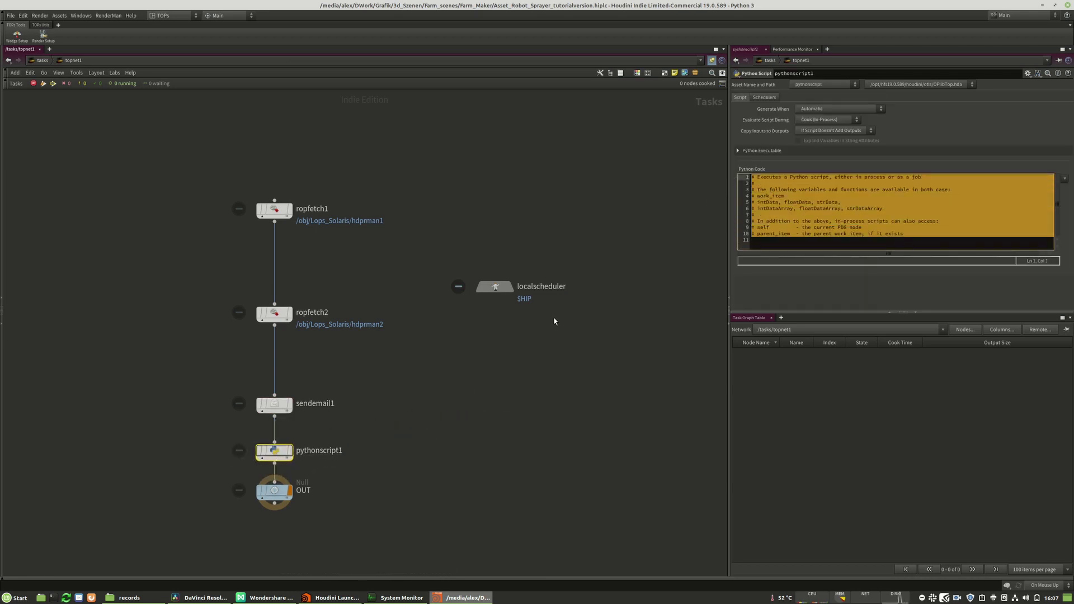
click(434, 438)
key(Tab)
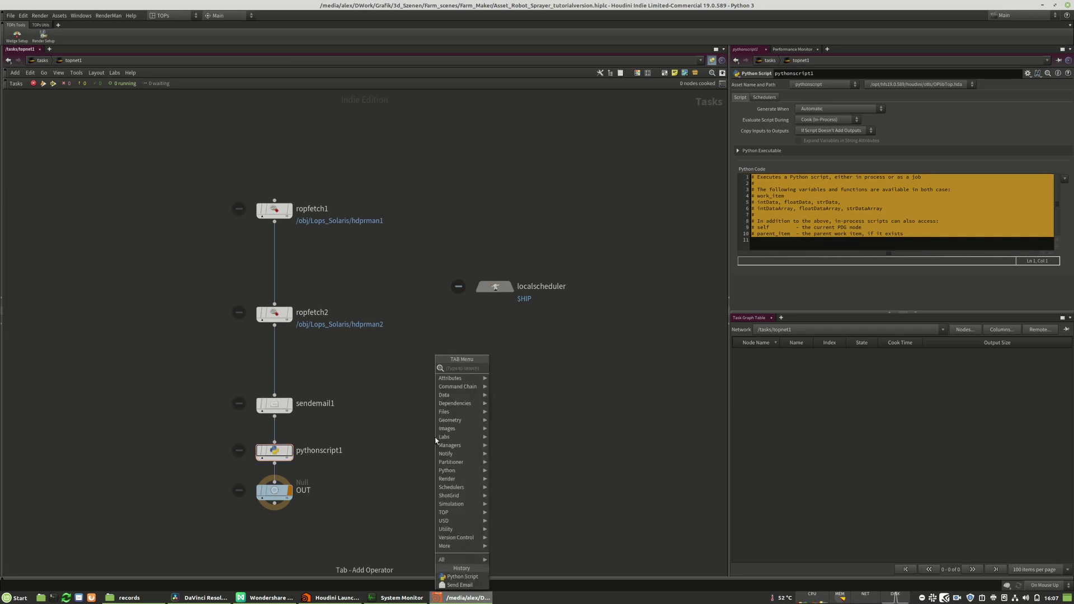
key(Escape)
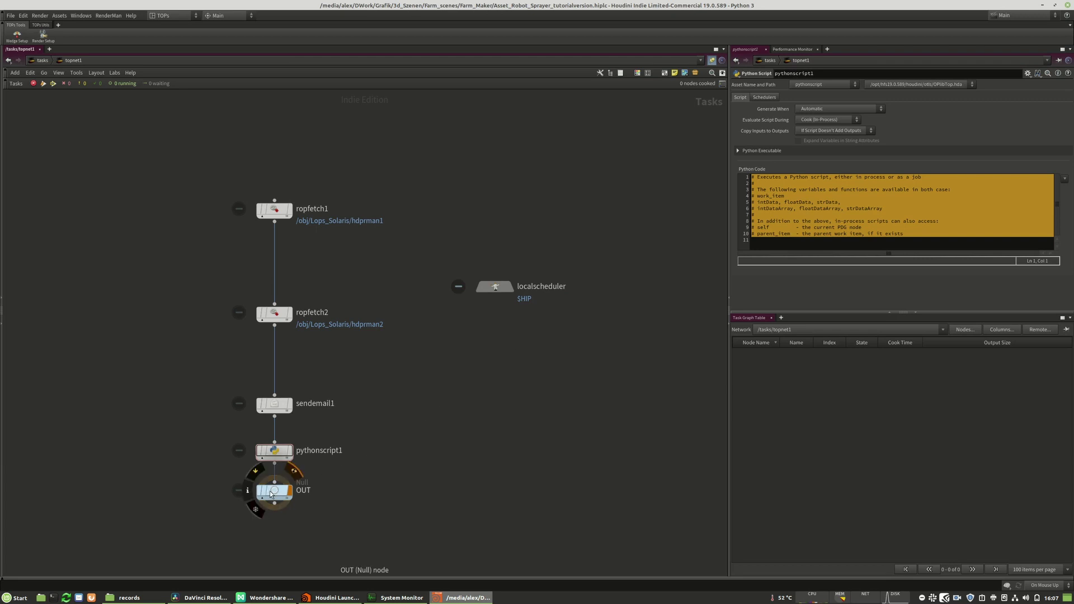
- Spread the node chain vertically by moving OUT and pythonscript1 down and ropfetch1 and ropfetch2 up
drag(271, 492, 270, 522)
drag(286, 454, 286, 469)
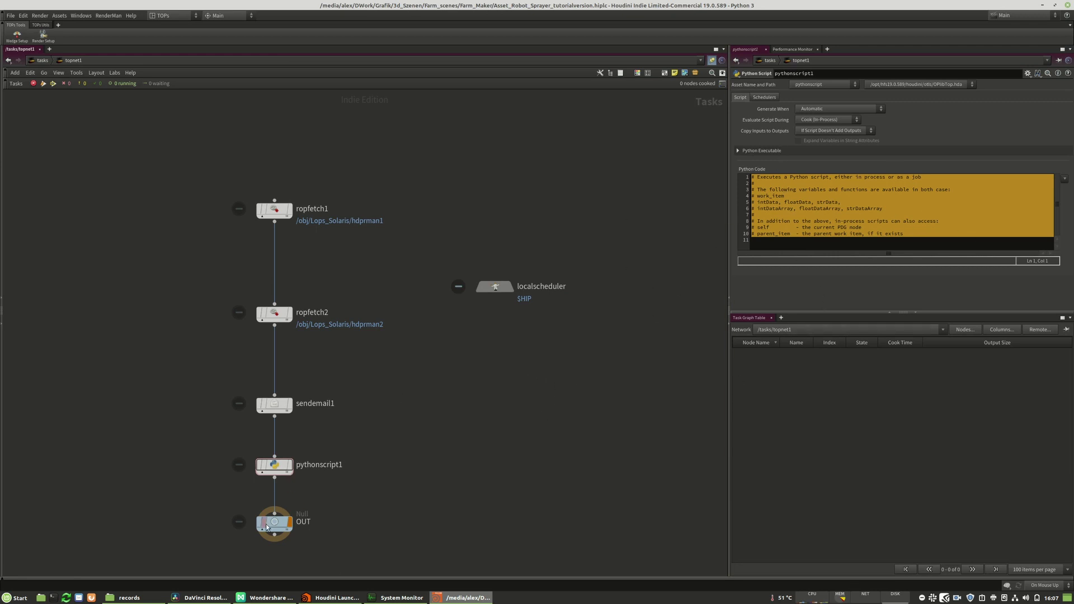
middle_drag(376, 443, 394, 452)
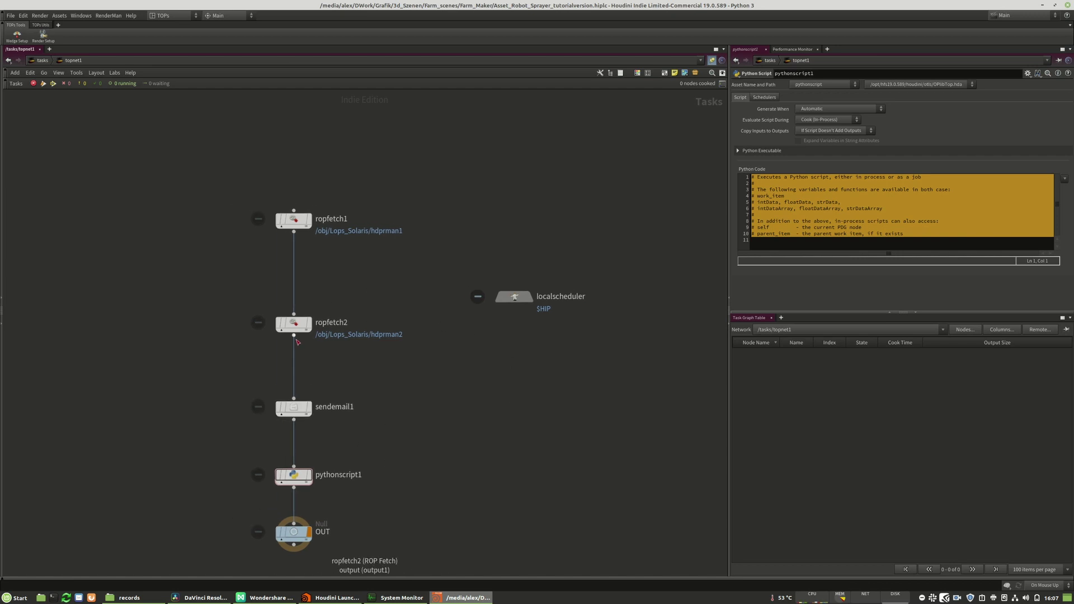
drag(293, 324, 293, 302)
middle_drag(378, 355, 392, 367)
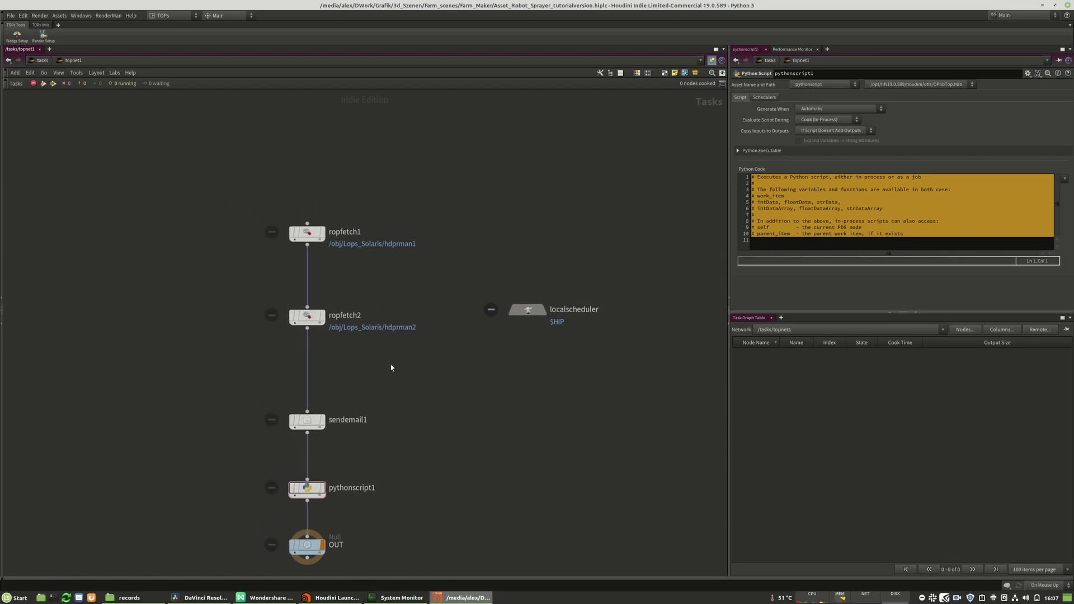
drag(217, 389, 423, 466)
drag(317, 233, 304, 149)
drag(307, 317, 307, 292)
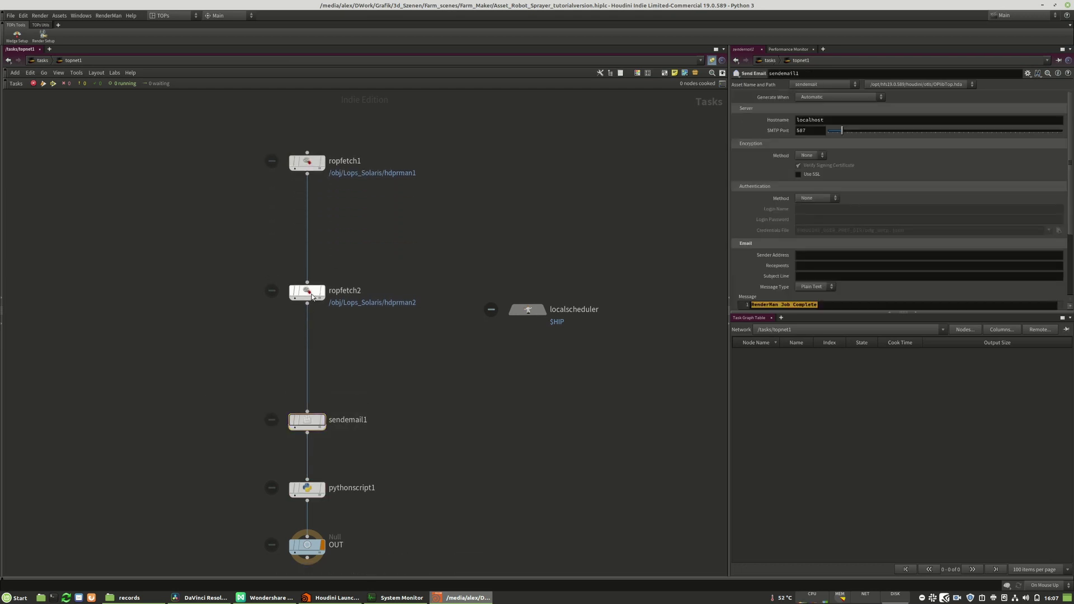
- Add two Wait for All nodes, one between ropfetch2 and sendemail1 and one between ropfetch1 and ropfetch2
key(Tab)
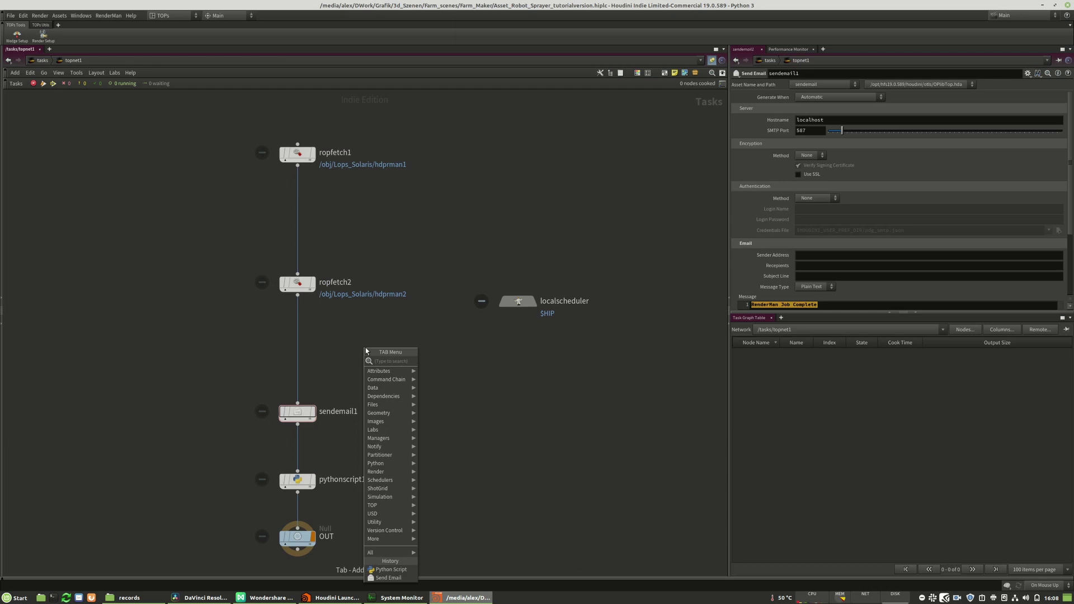
text(fo)
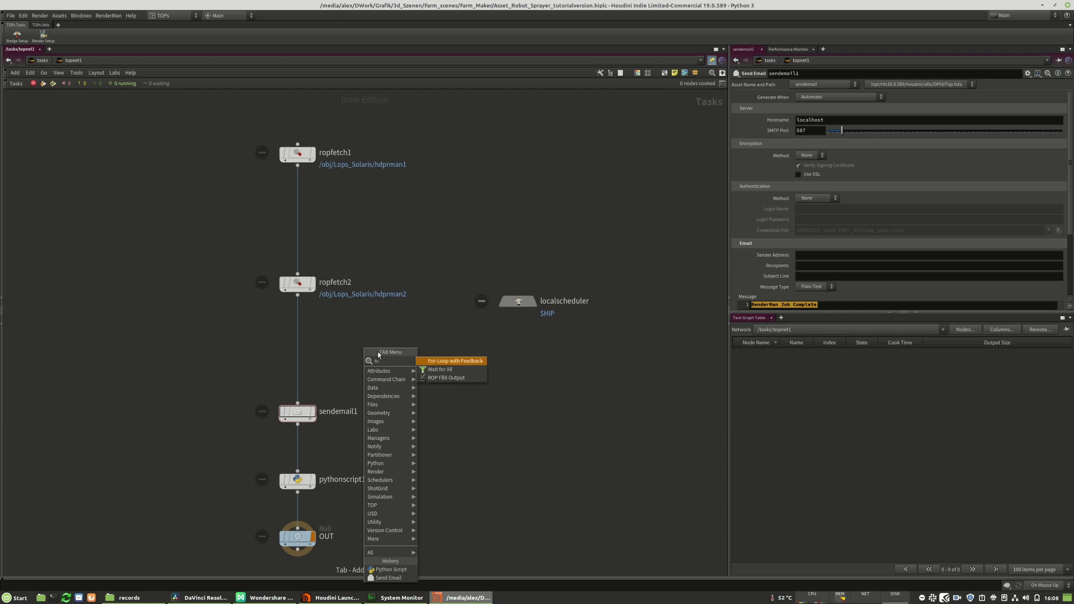
click(440, 369)
click(382, 360)
drag(384, 367, 294, 217)
drag(395, 124, 256, 163)
drag(398, 187, 208, 246)
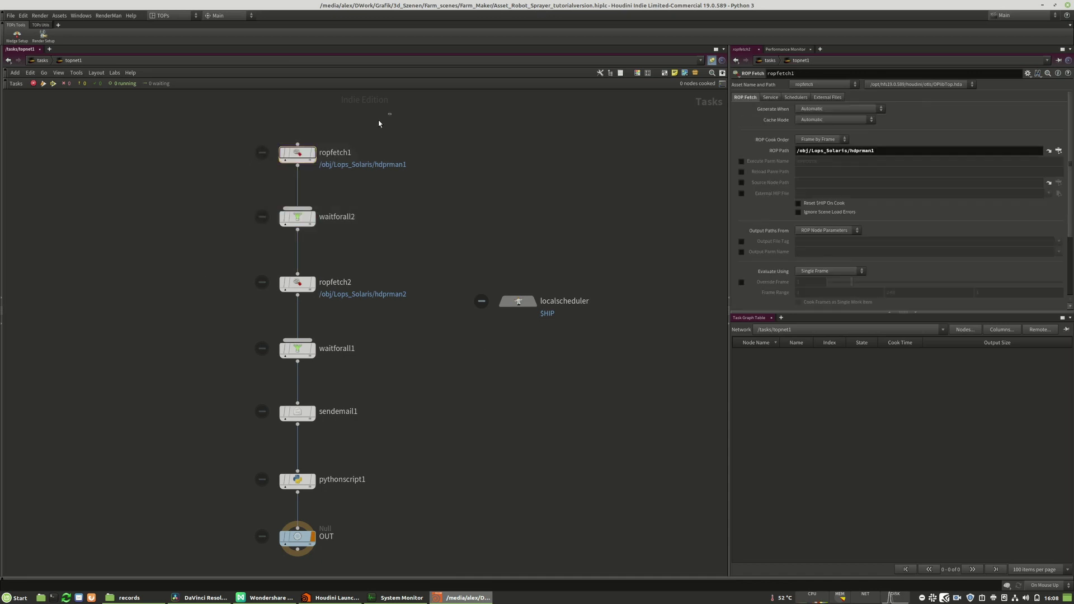
drag(391, 113, 235, 190)
drag(398, 259, 228, 319)
drag(441, 118, 193, 240)
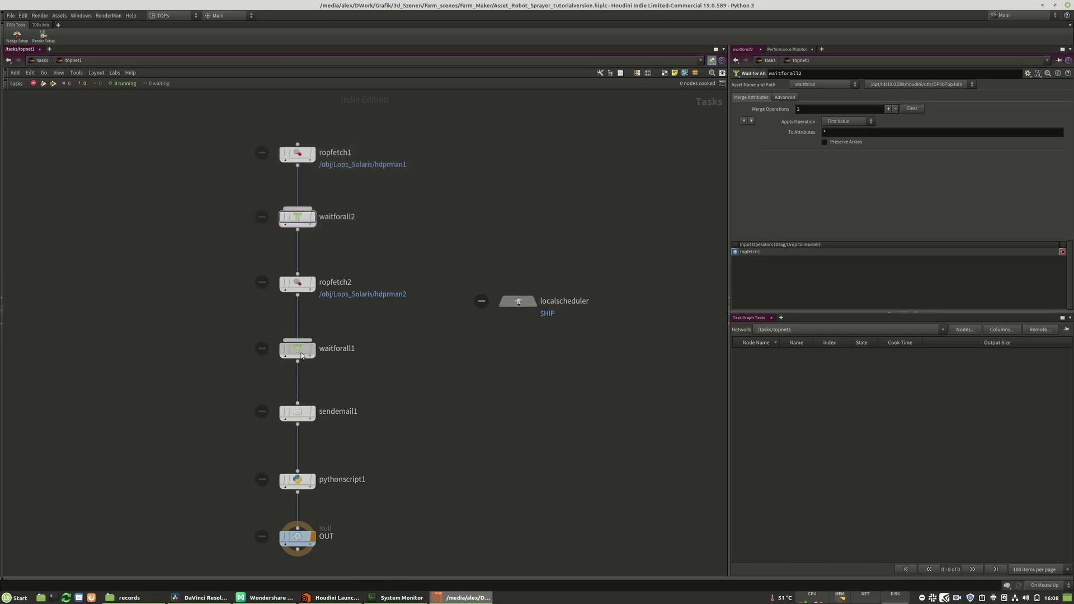
- Adjust the spacing of waitforall1, sendemail1 and pythonscript1 to leave a wider gap below sendemail1
drag(298, 351, 299, 355)
drag(302, 487, 302, 495)
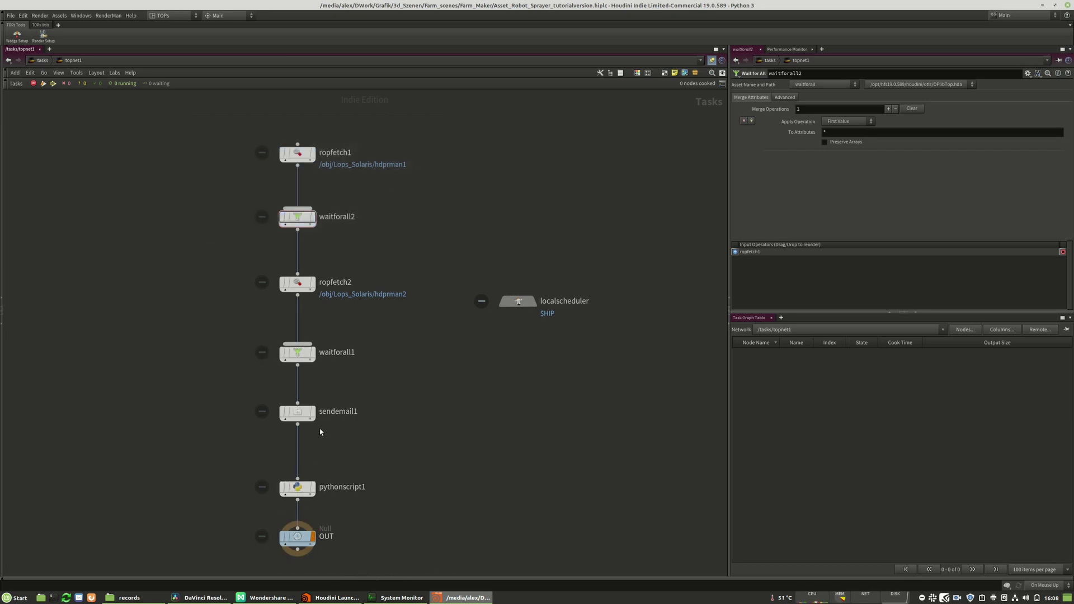
drag(298, 413, 298, 409)
drag(330, 454, 221, 338)
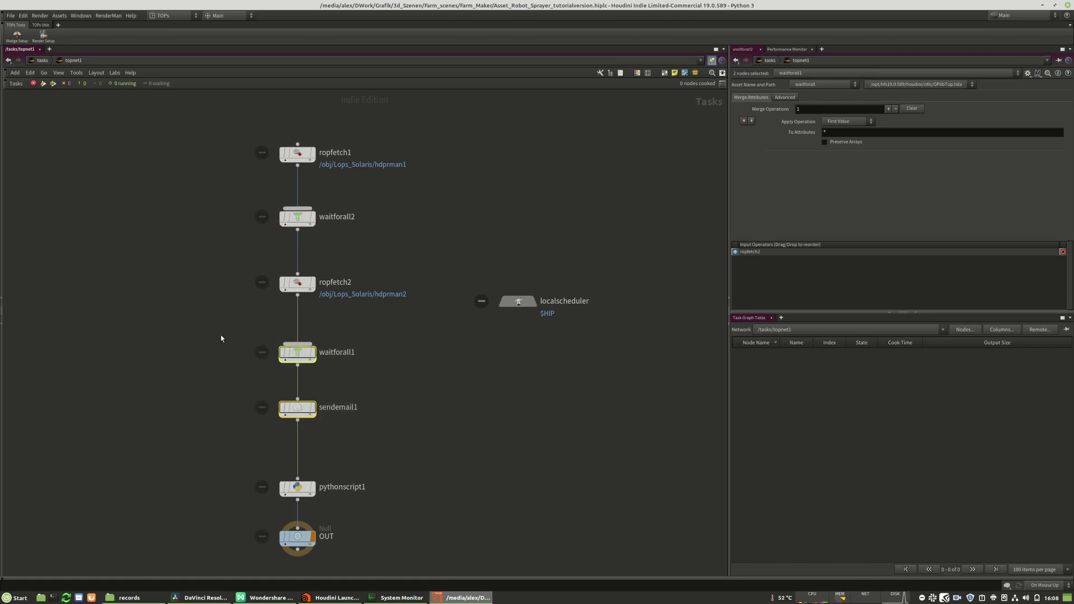
click(306, 392)
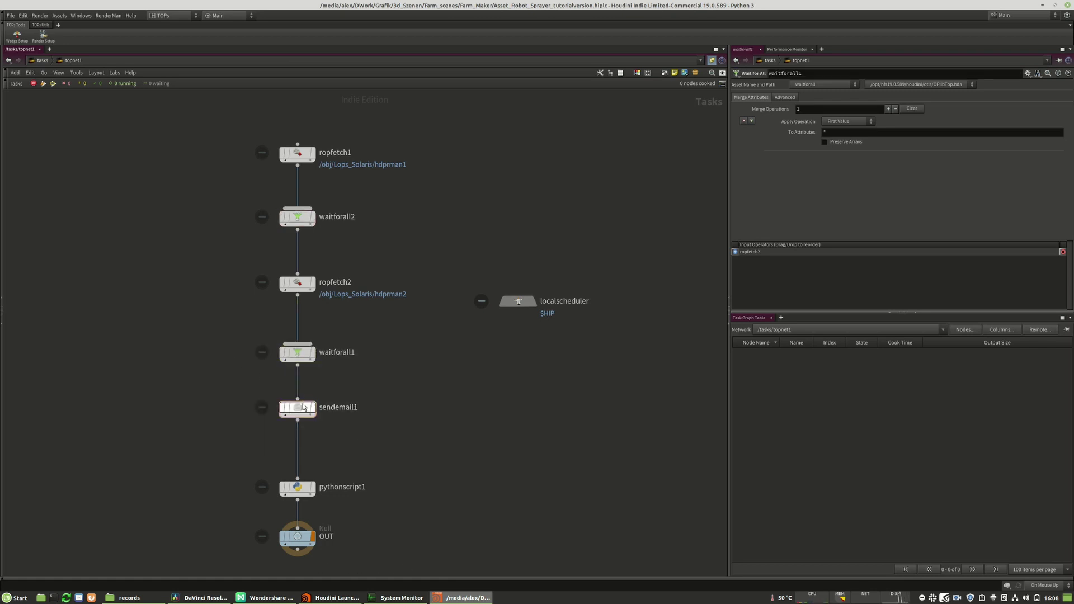
- Duplicate waitforall1 onto the wire between sendemail1 and pythonscript1, and space out the lower nodes
mouse_move(296, 356)
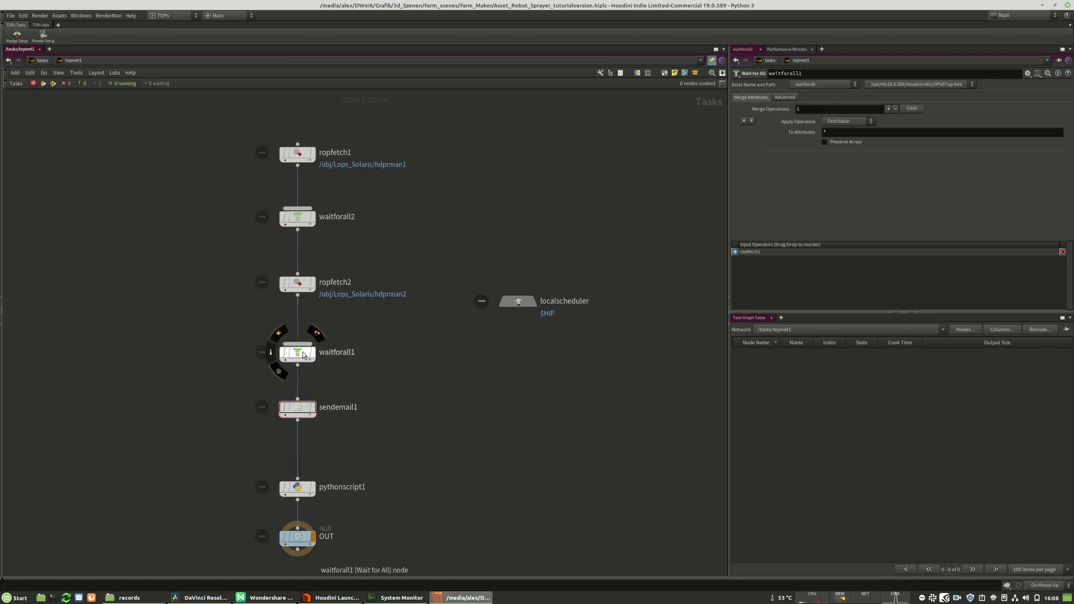
alt+drag(296, 356, 298, 447)
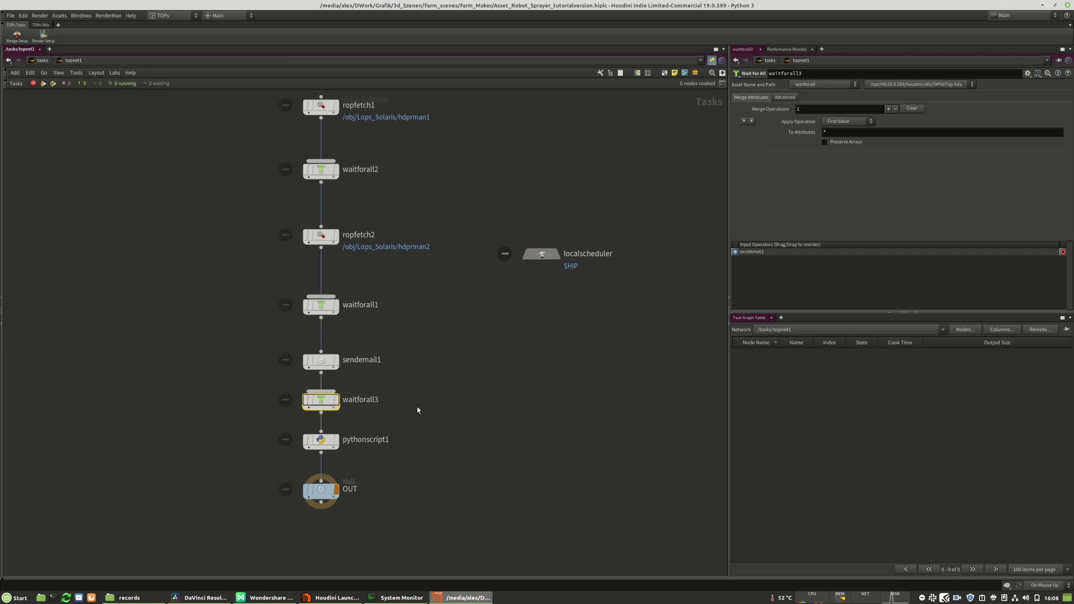
middle_drag(298, 448, 323, 396)
drag(326, 443, 326, 470)
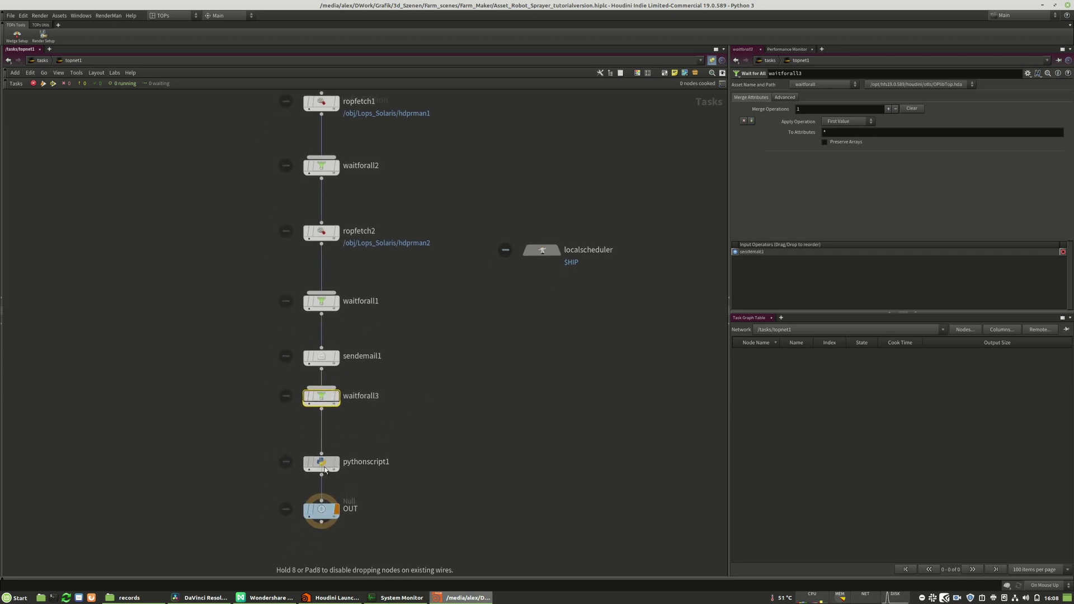
middle_drag(391, 289, 405, 317)
drag(408, 305, 284, 460)
click(421, 424)
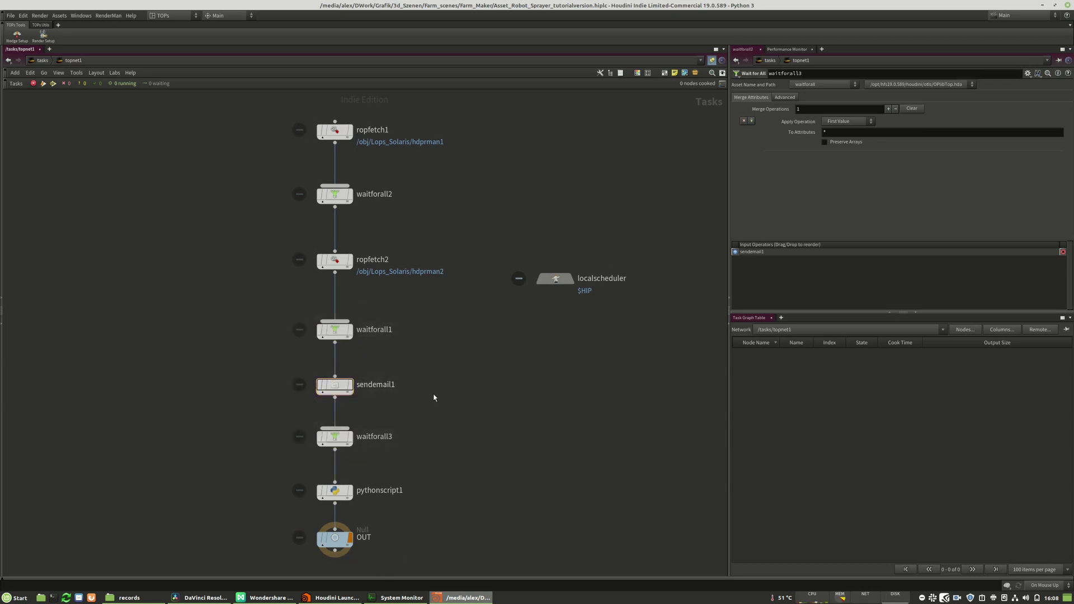
drag(463, 374, 220, 401)
drag(469, 475, 222, 503)
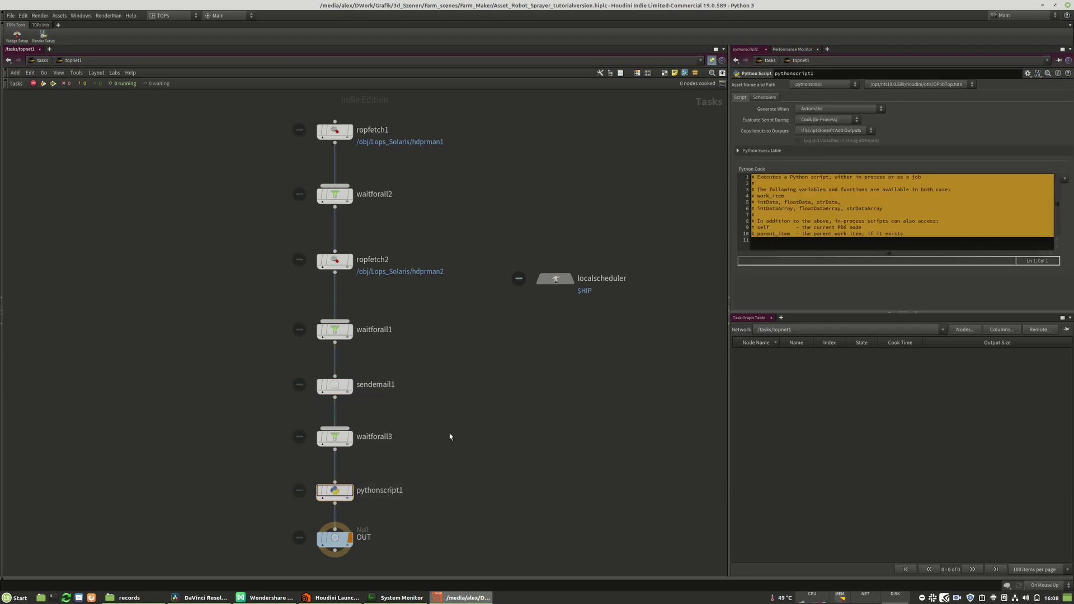
drag(479, 443, 265, 434)
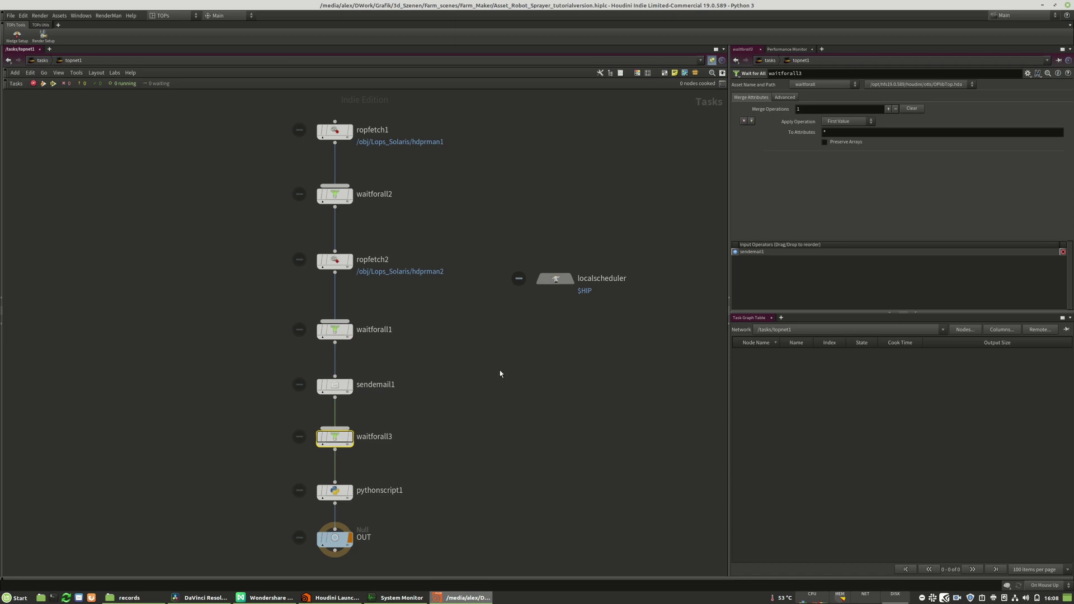
scroll(385, 311, down, 2)
middle_drag(205, 329, 170, 326)
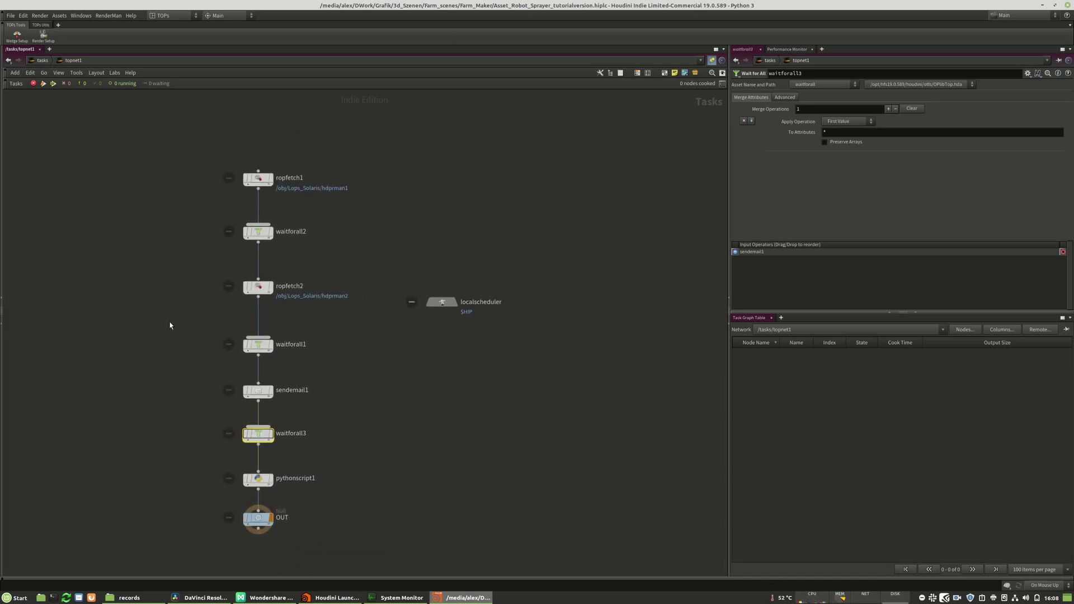
middle_drag(346, 212, 376, 271)
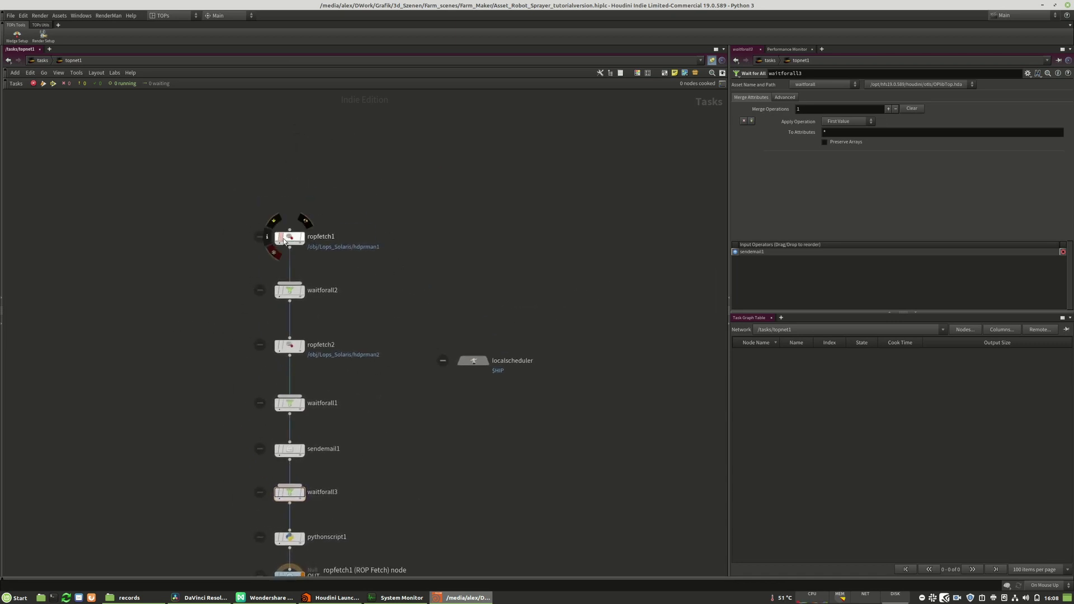
- Tighten the upper part of the chain by moving waitforall2 and ropfetch1 slightly down toward ropfetch2
drag(290, 236, 220, 219)
mouse_move(287, 292)
mouse_down()
mouse_move(221, 282)
mouse_move(288, 304)
mouse_up()
drag(219, 217, 289, 244)
middle_drag(426, 304, 359, 256)
drag(202, 147, 490, 573)
middle_drag(386, 436, 341, 443)
click(355, 386)
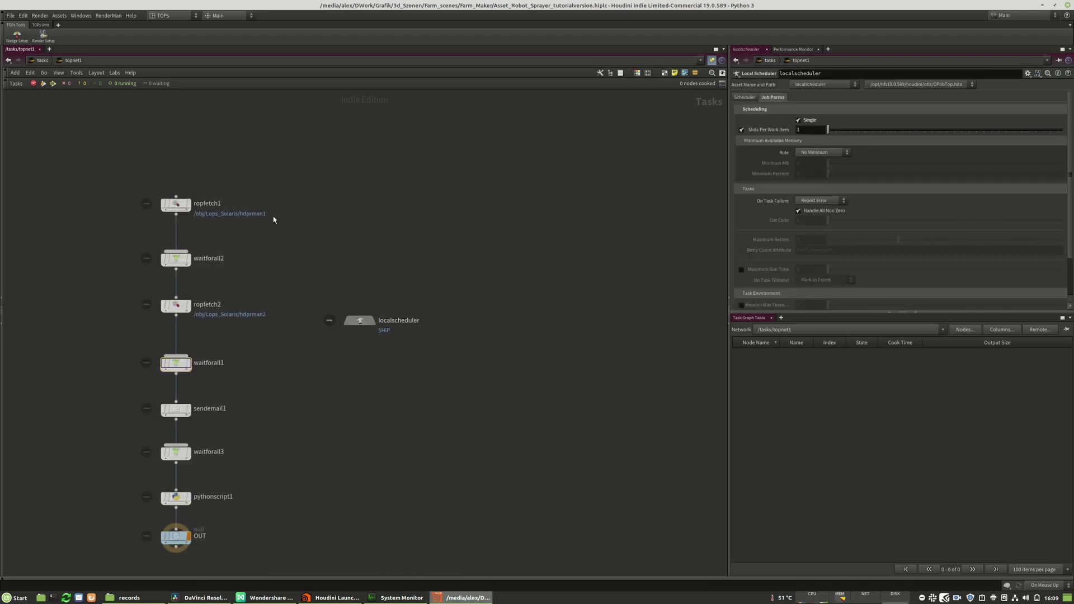
- Enable External HIP File on ropfetch1 and browse the $HIP folder for scene files without choosing one
click(175, 208)
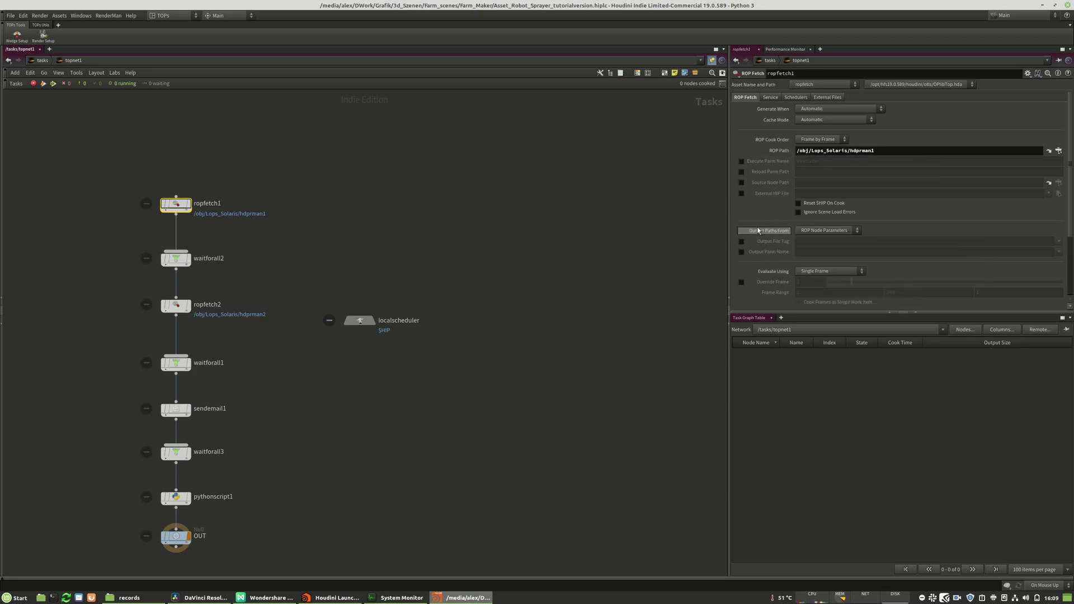
click(741, 193)
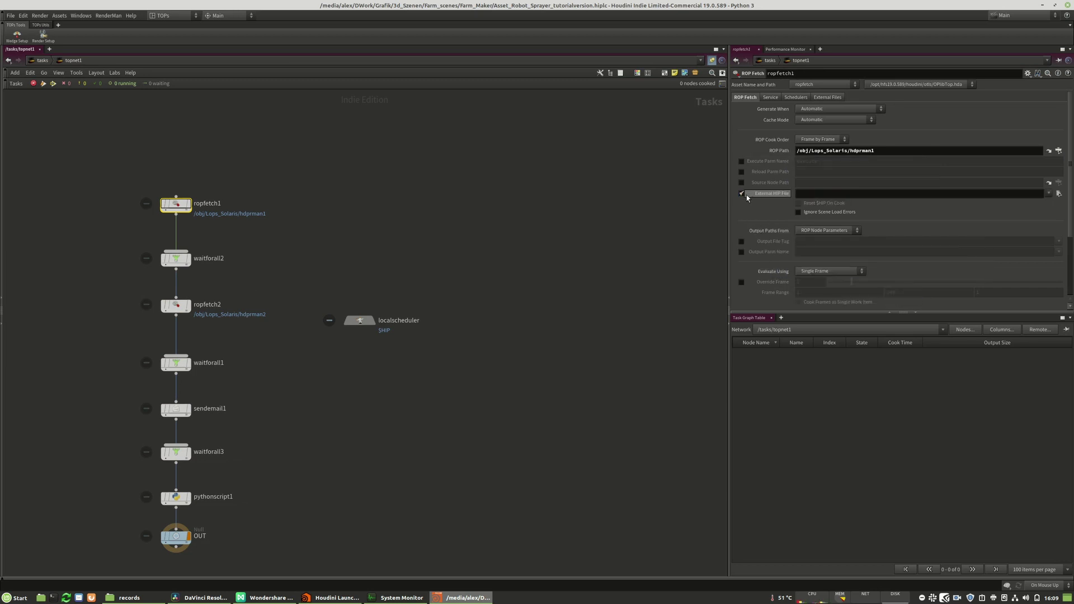
click(1059, 194)
scroll(916, 248, down, 2)
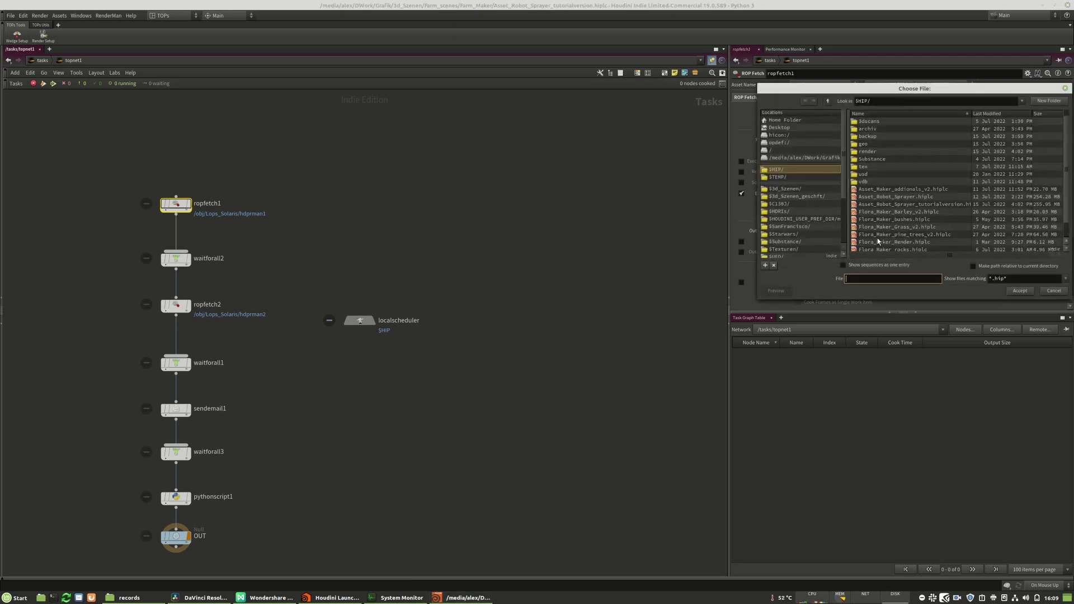
click(1052, 291)
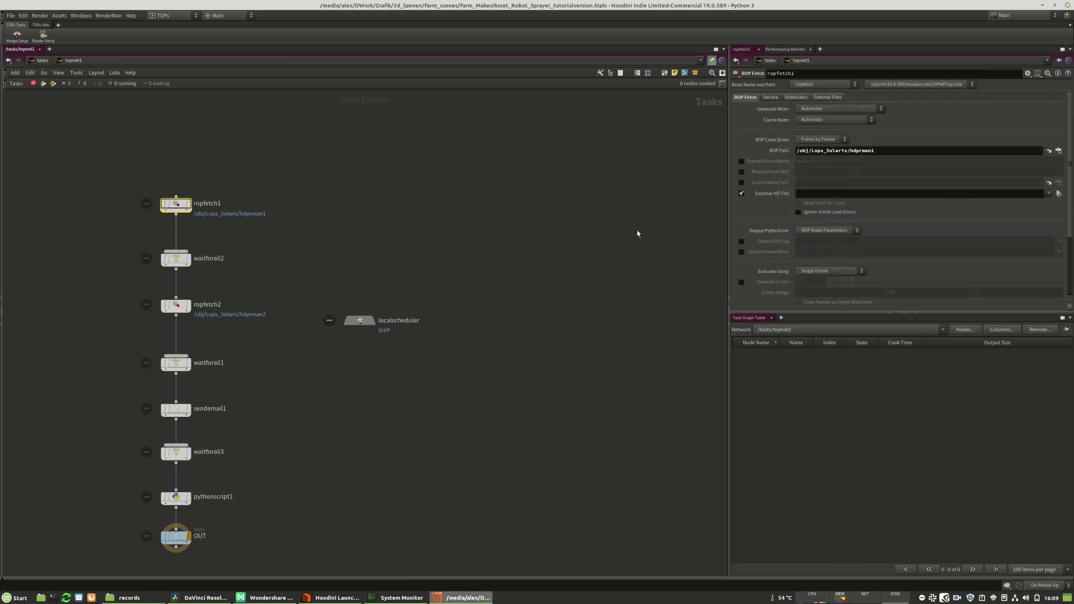
- Move the localscheduler node slightly down beside the node chain
drag(895, 151, 784, 152)
click(298, 157)
mouse_move(309, 600)
middle_drag(321, 413, 304, 386)
drag(340, 298, 339, 316)
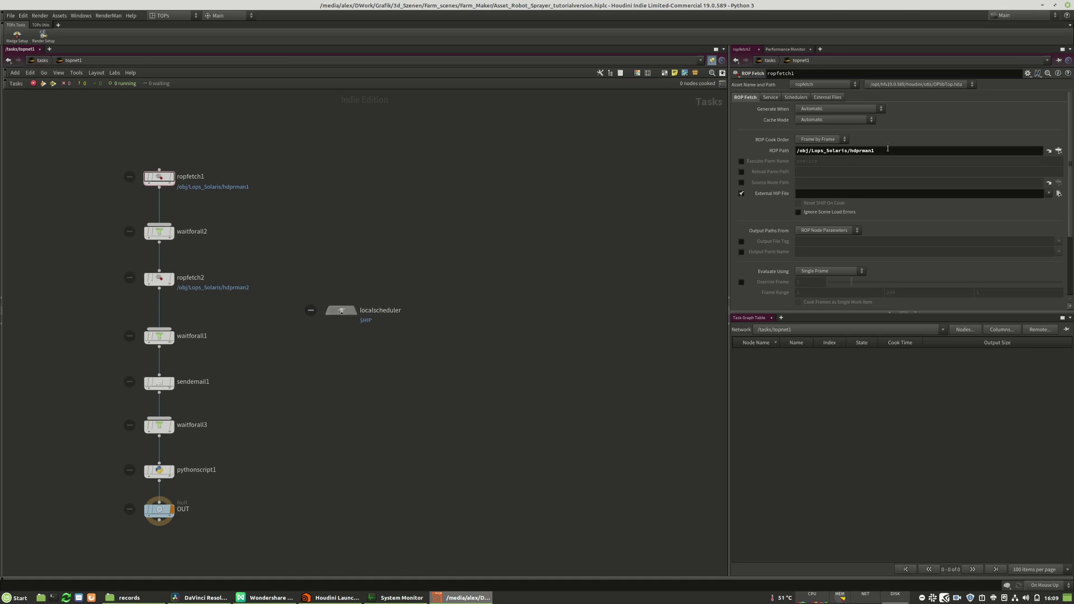